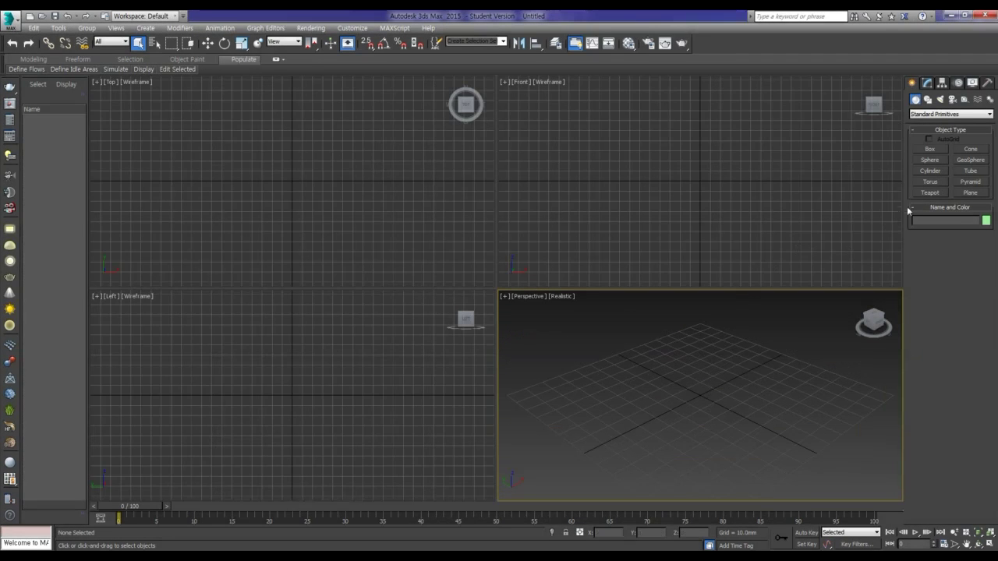
- Create a flat plane across the Perspective ground grid
click(972, 194)
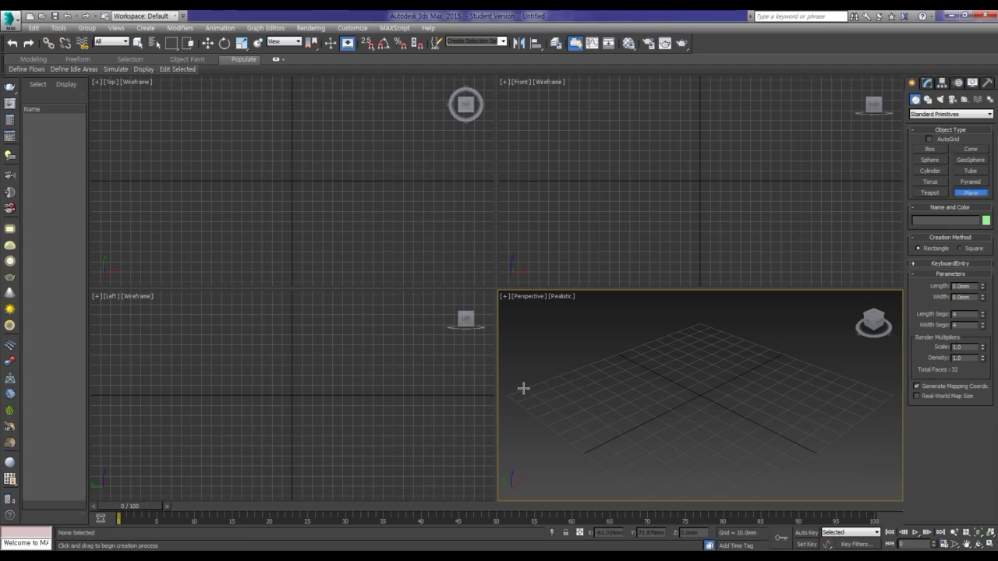
drag(523, 389, 895, 394)
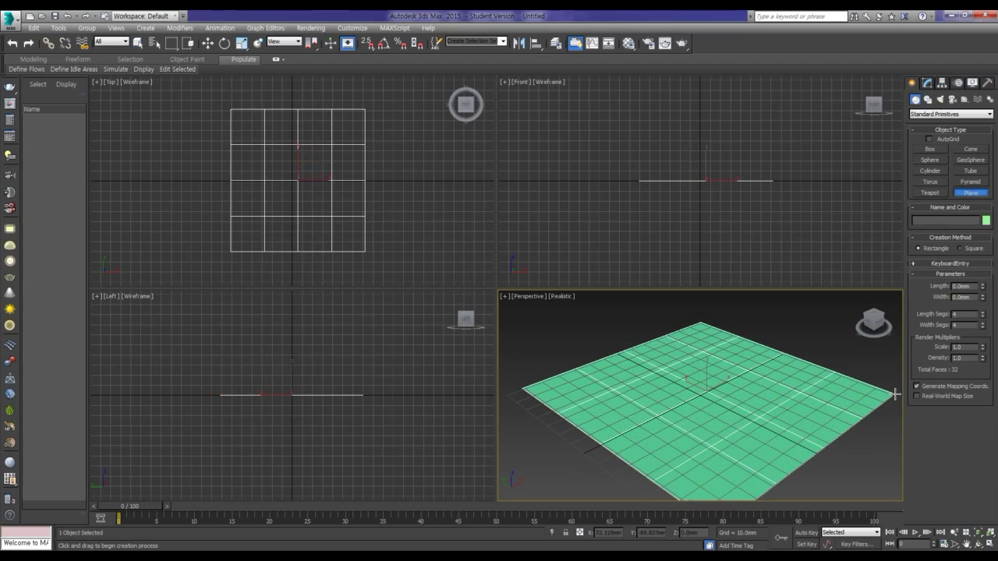
right_click(812, 393)
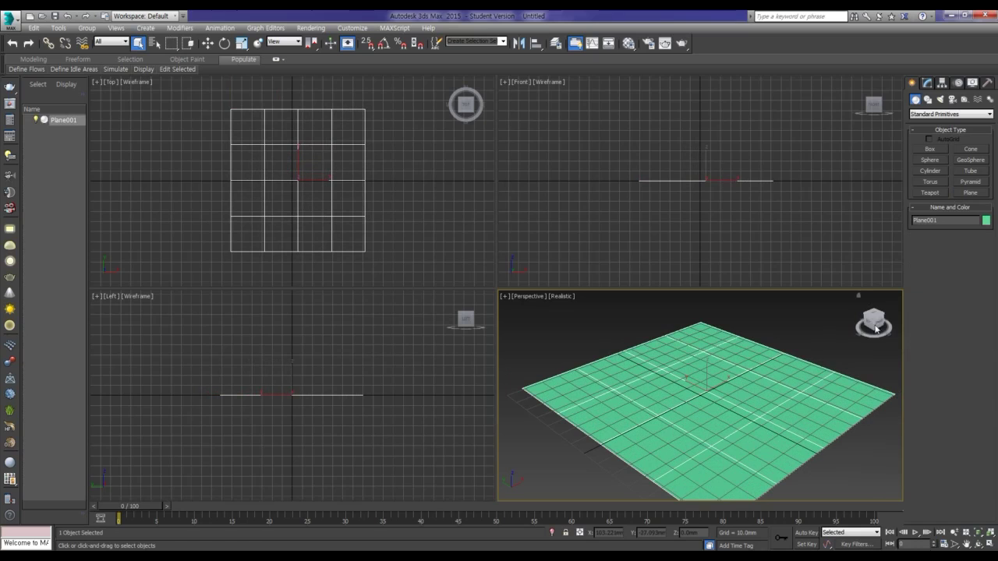
- Change the plane's object colour from green to white
click(986, 221)
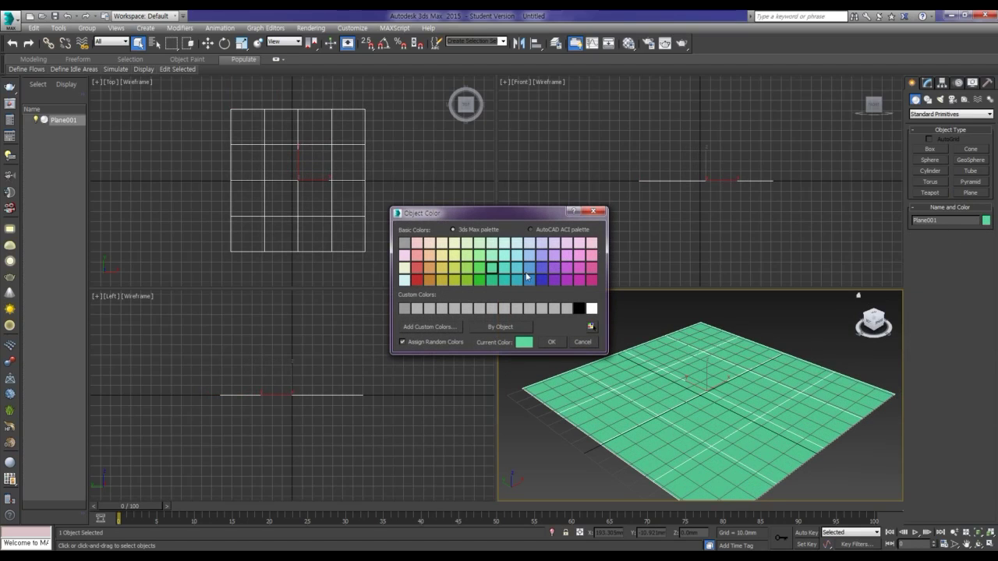
click(406, 281)
click(592, 309)
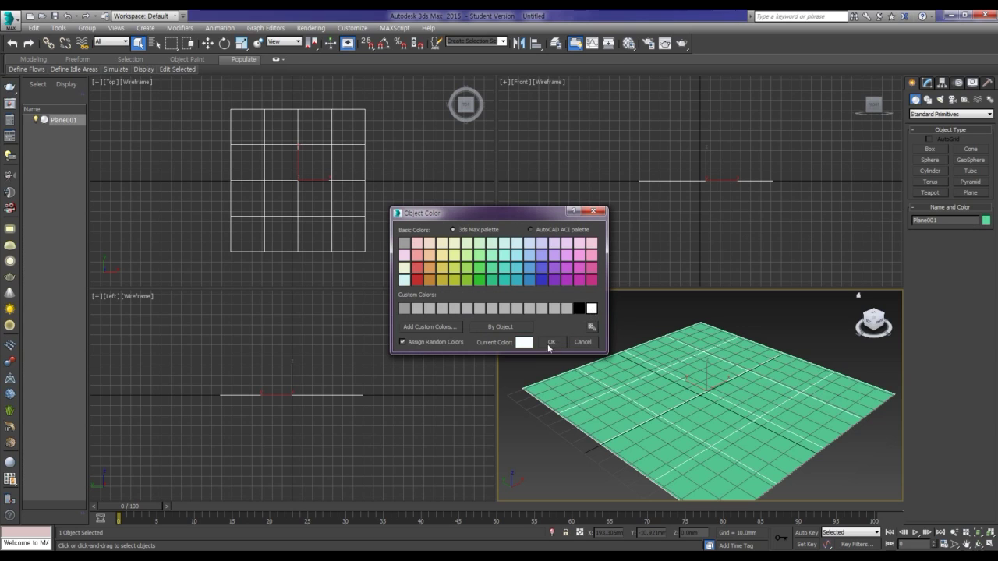
click(551, 342)
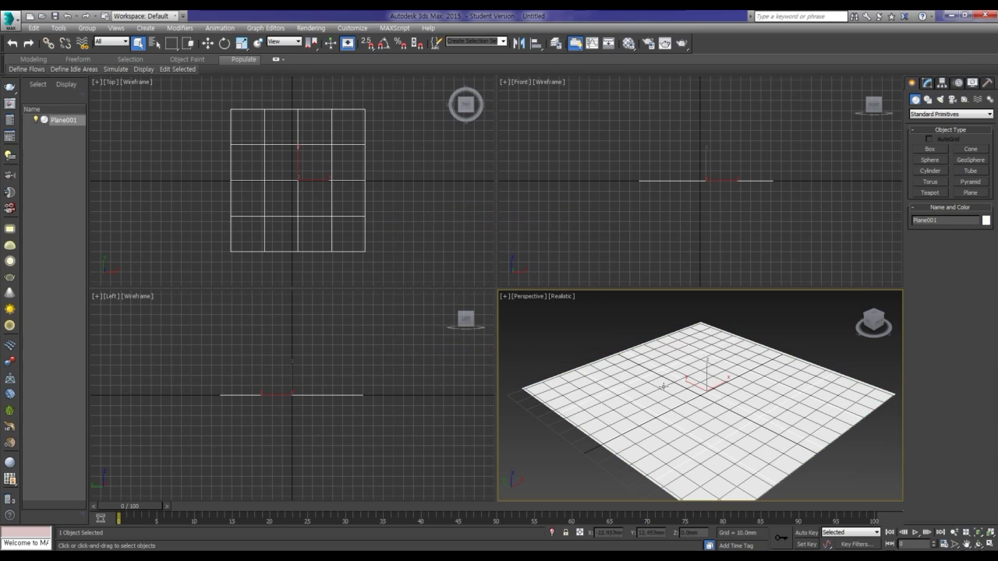
- Create a sphere at the middle of the plane
click(930, 160)
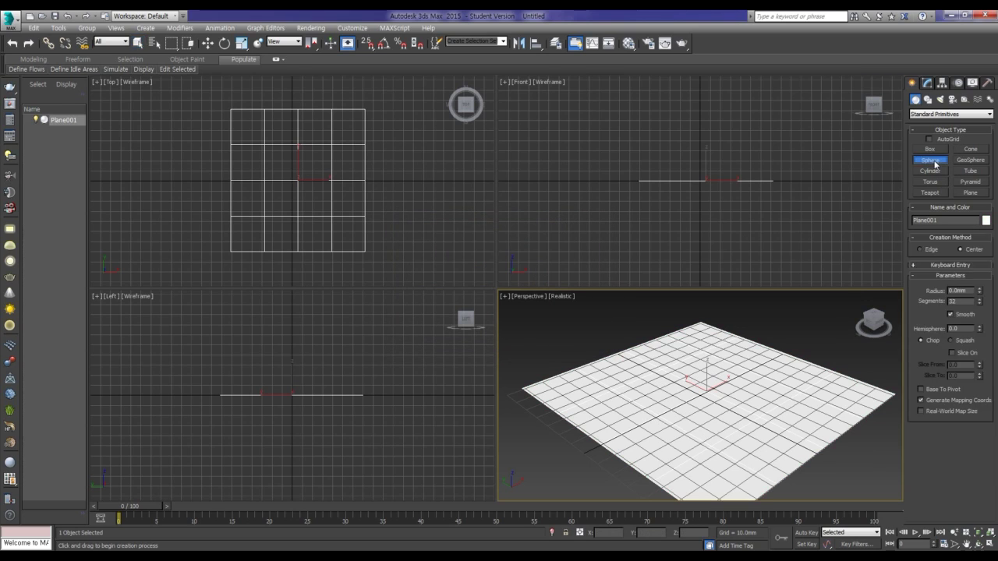
drag(706, 390, 709, 367)
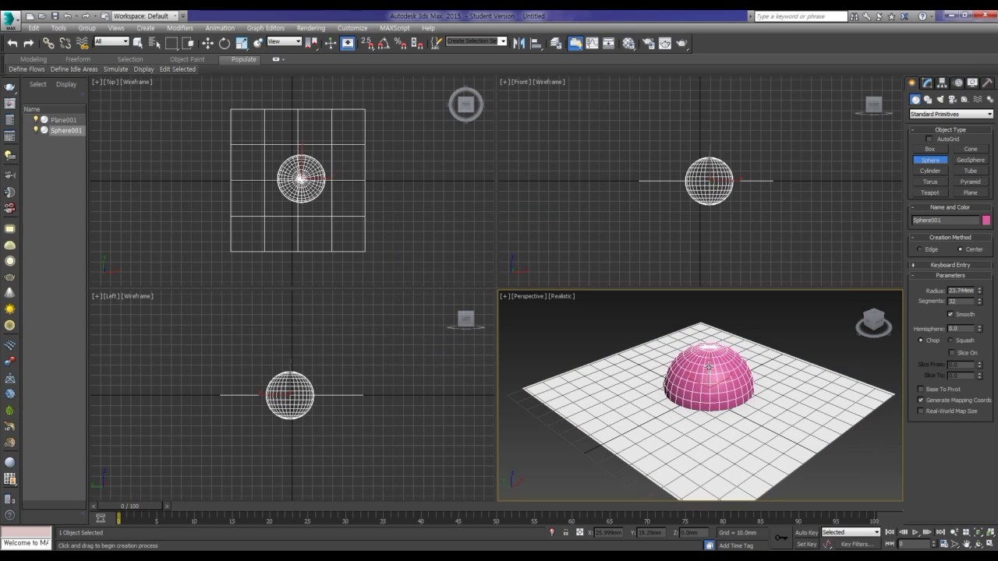
right_click(708, 373)
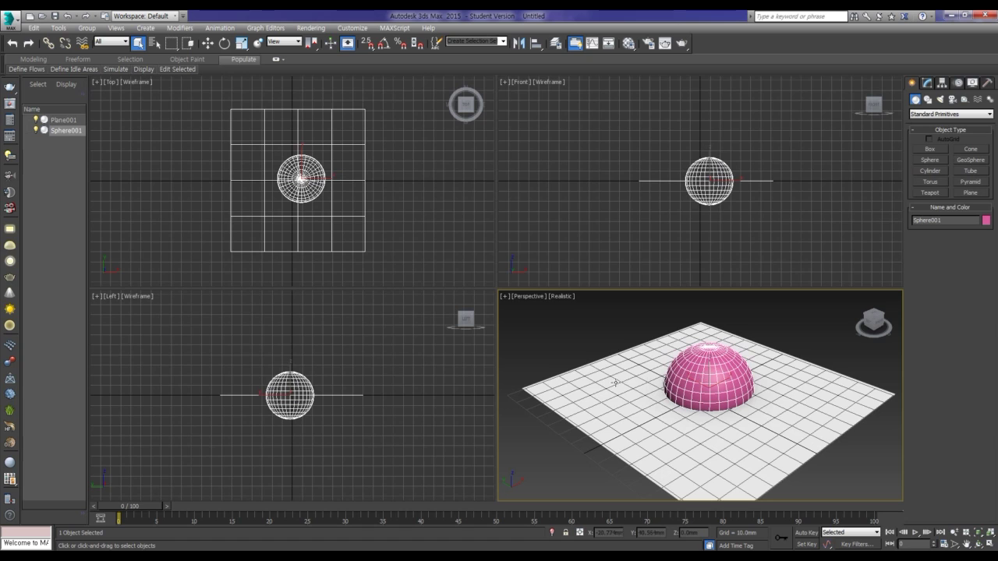
- Align the sphere's centre to the plane on X/Y/Z, then its Z minimum to the plane's minimum
key(alt+a)
click(579, 374)
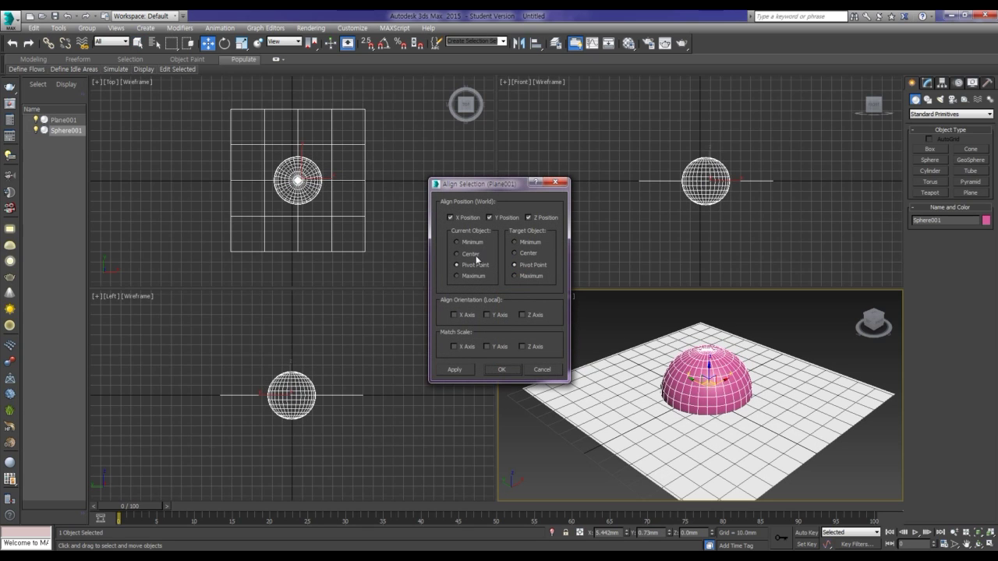
click(480, 255)
click(525, 255)
click(466, 372)
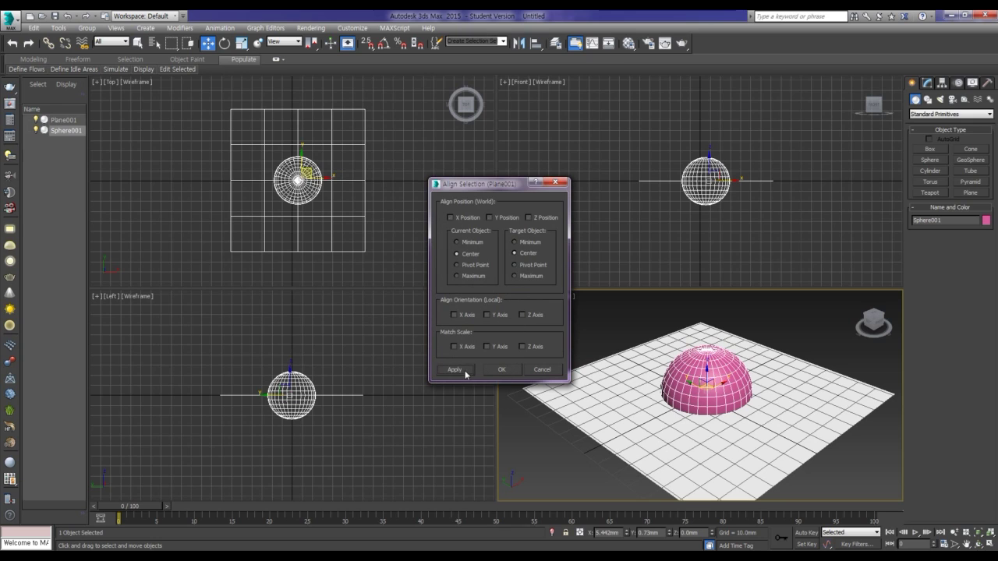
click(529, 218)
click(526, 243)
click(484, 242)
click(507, 369)
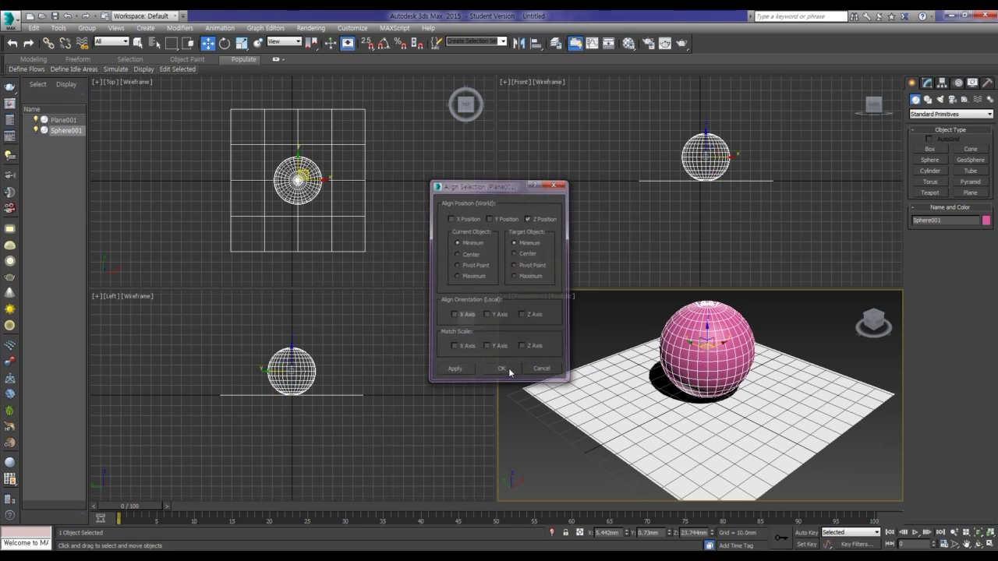
click(927, 82)
- Set the sphere's radius to 15.0mm
double_click(965, 220)
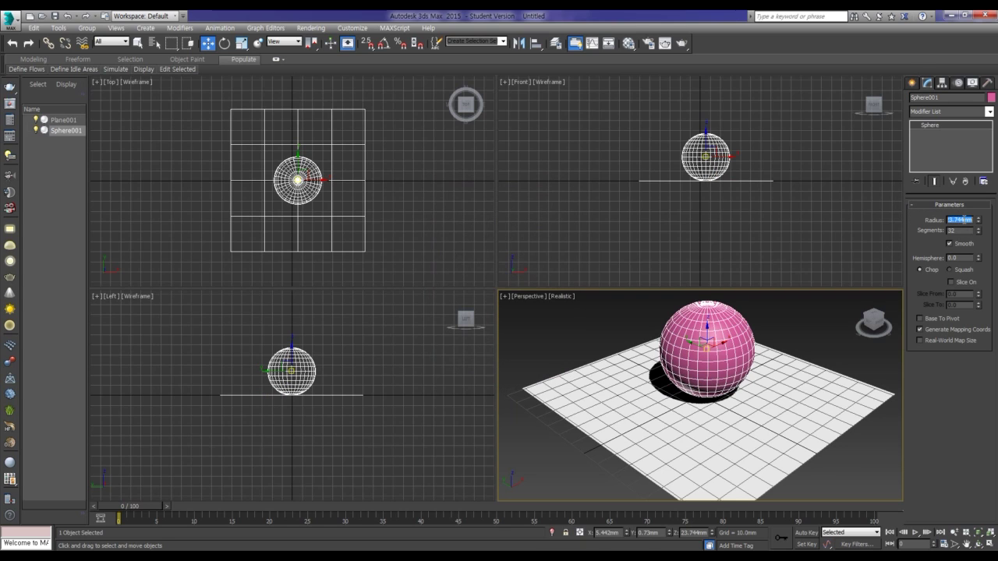
text(15)
key(Return)
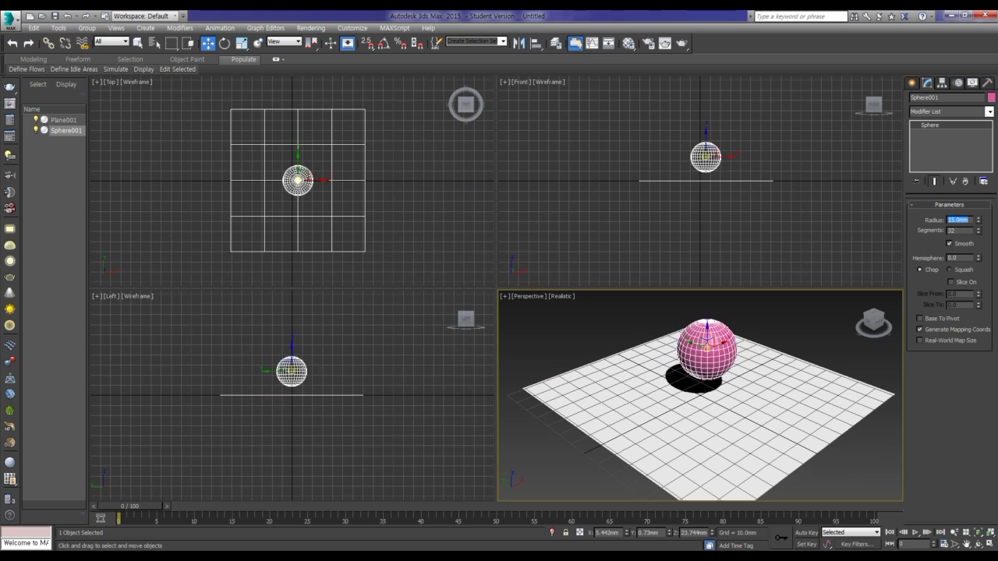
- Realign the smaller sphere so it rests on the plane's surface
key(alt+a)
click(633, 425)
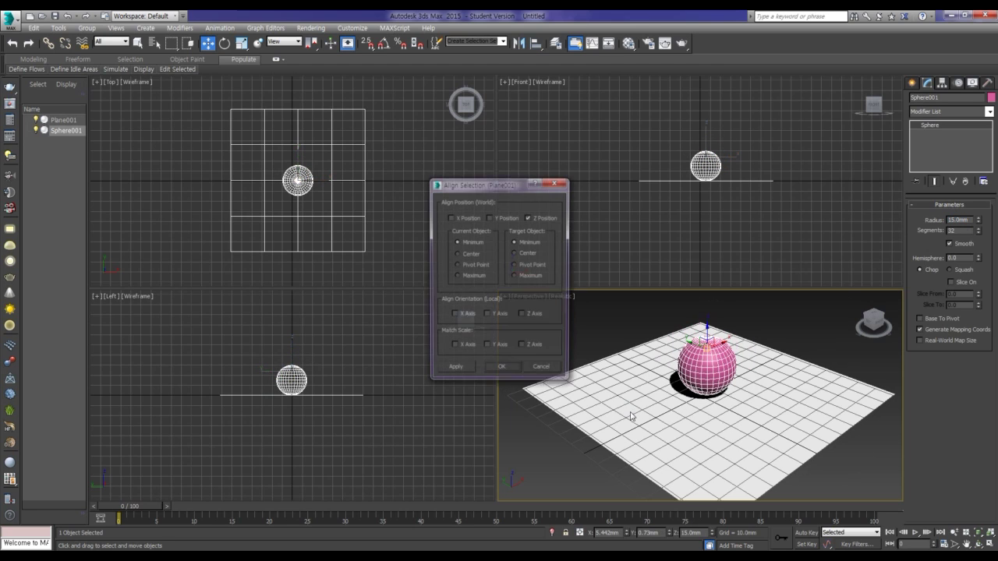
click(501, 370)
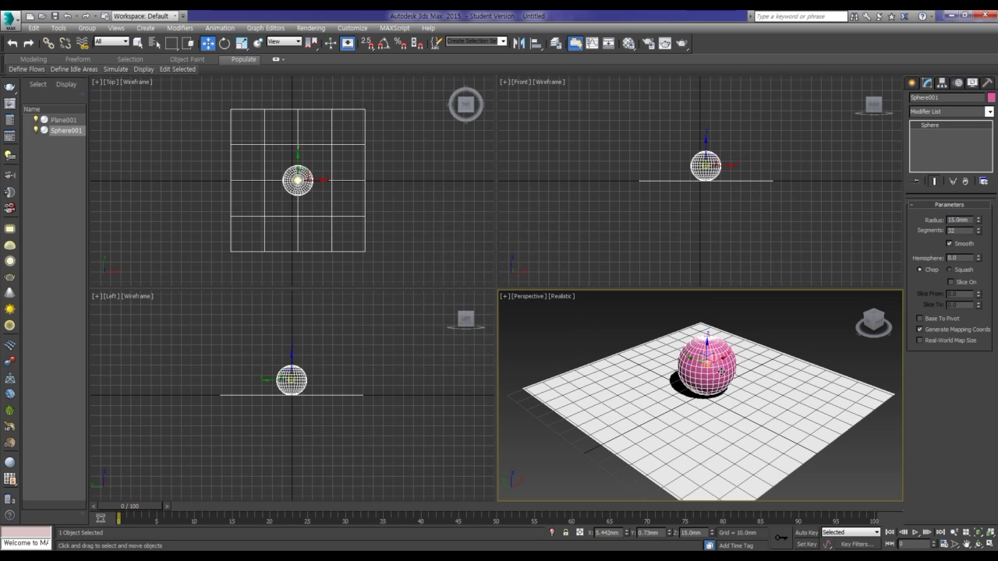
- Stretch the animation range in stages (127, 163, 238) until it ends at frame 302
scroll(736, 396, down, 2)
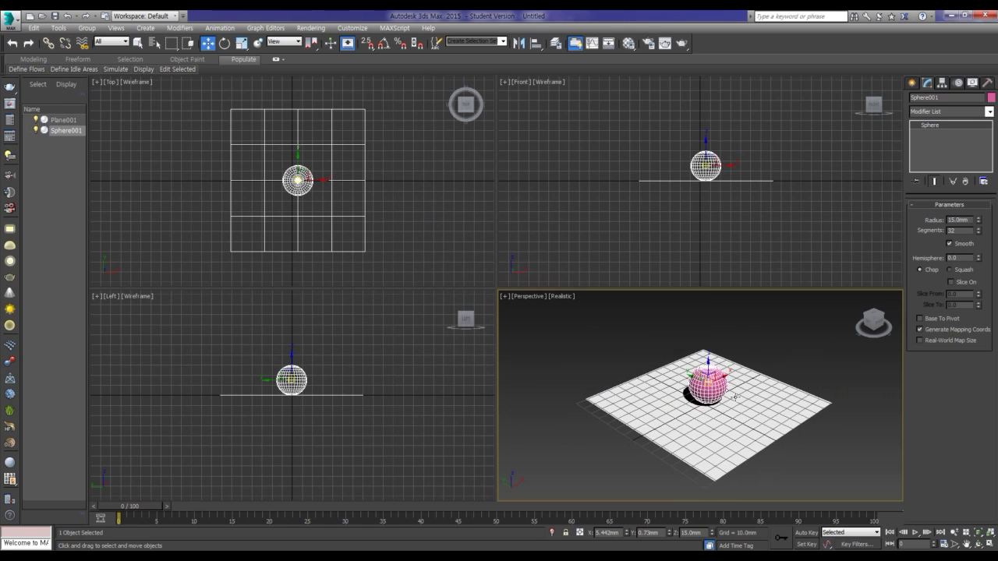
middle_drag(735, 396, 707, 413)
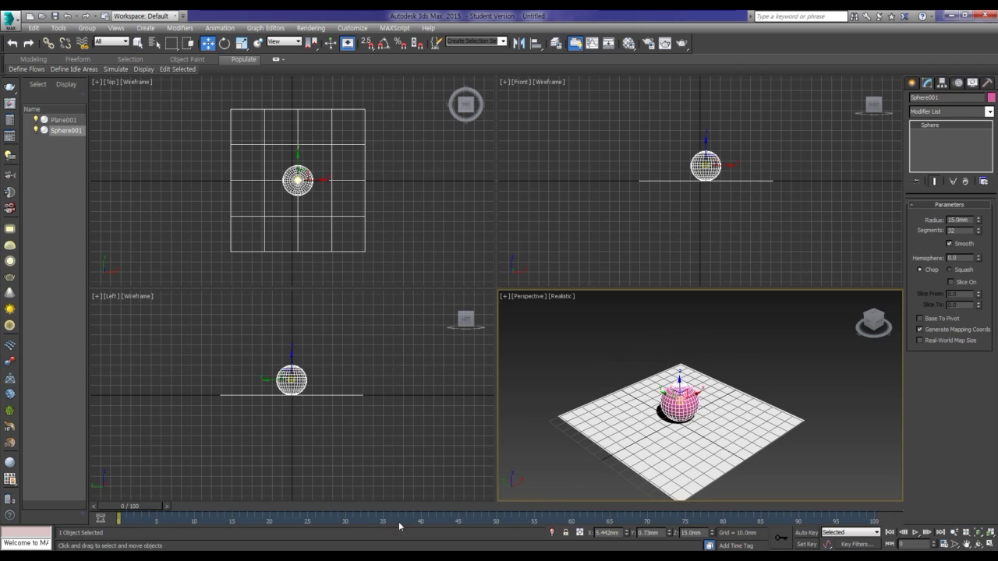
ctrl+alt+right_drag(400, 520, 226, 518)
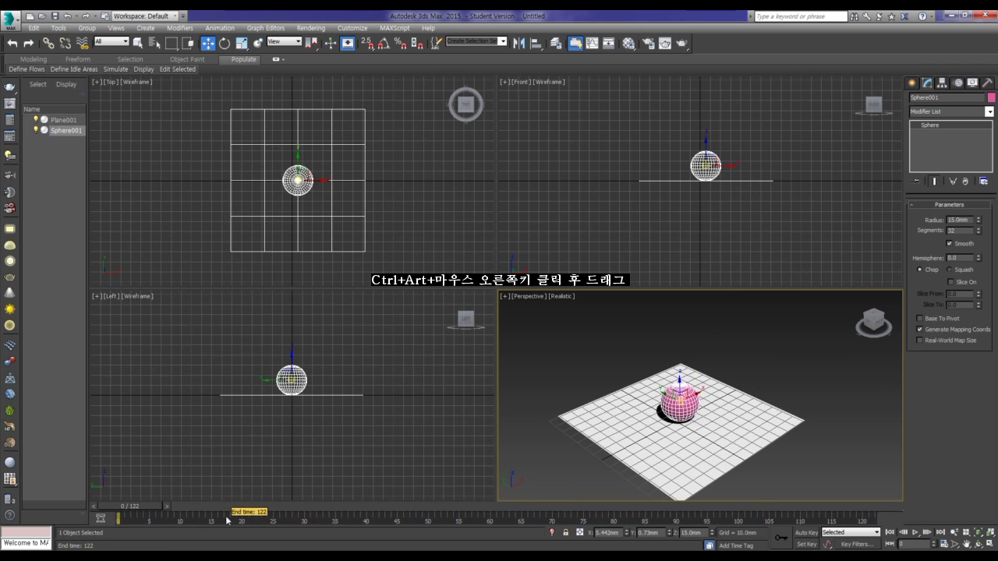
mouse_move(561, 521)
ctrl+alt+right_down()
mouse_move(349, 524)
mouse_move(510, 525)
mouse_move(434, 525)
ctrl+alt+right_up()
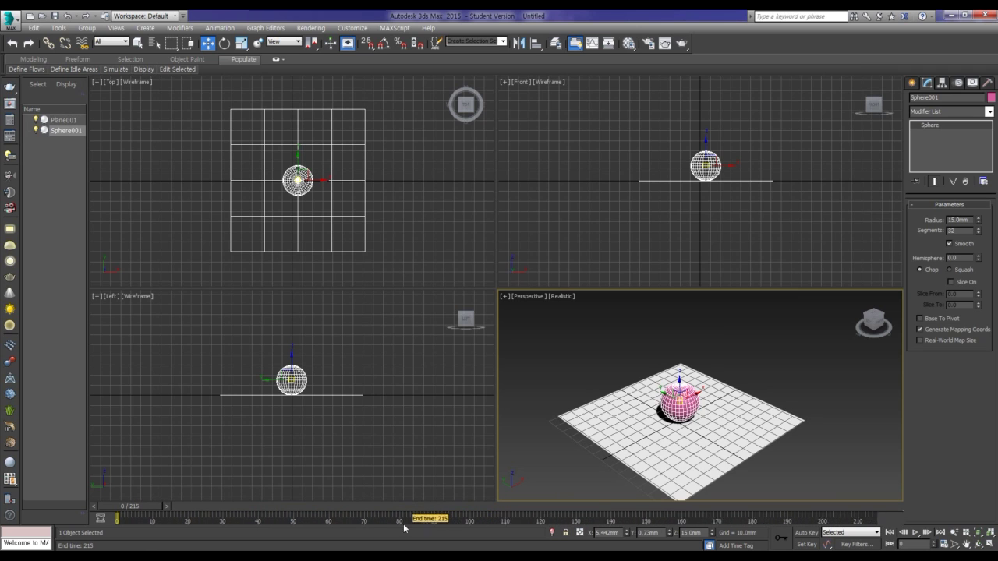
ctrl+alt+right_drag(435, 525, 83, 526)
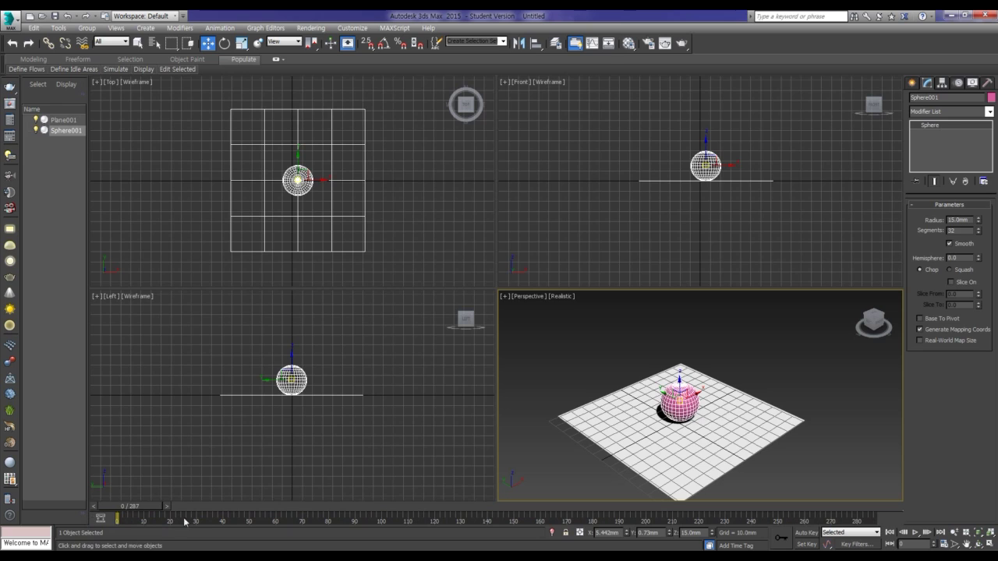
ctrl+alt+right_drag(210, 525, 176, 524)
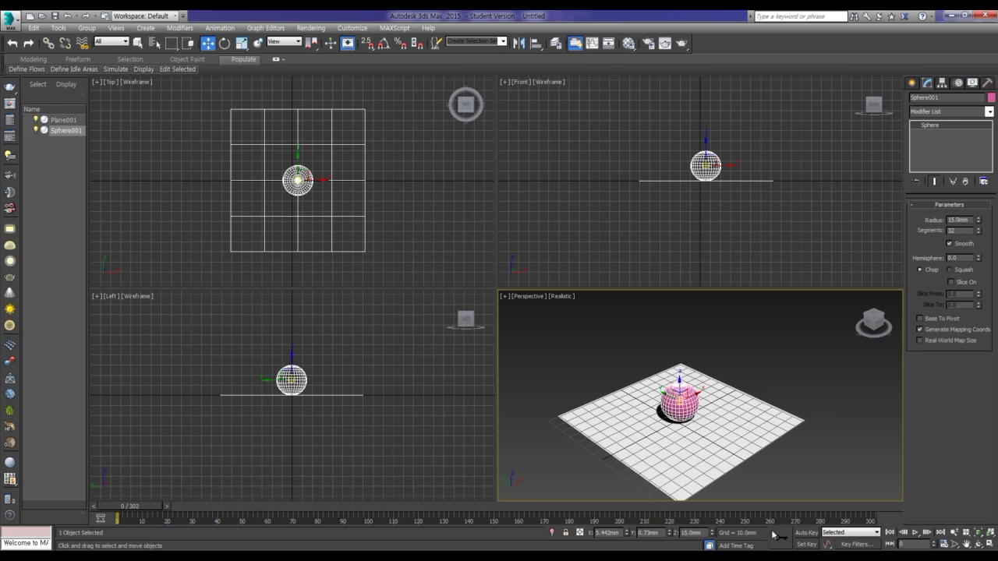
- Set the Time Configuration End Time to 300, giving 301 frames
right_click(916, 534)
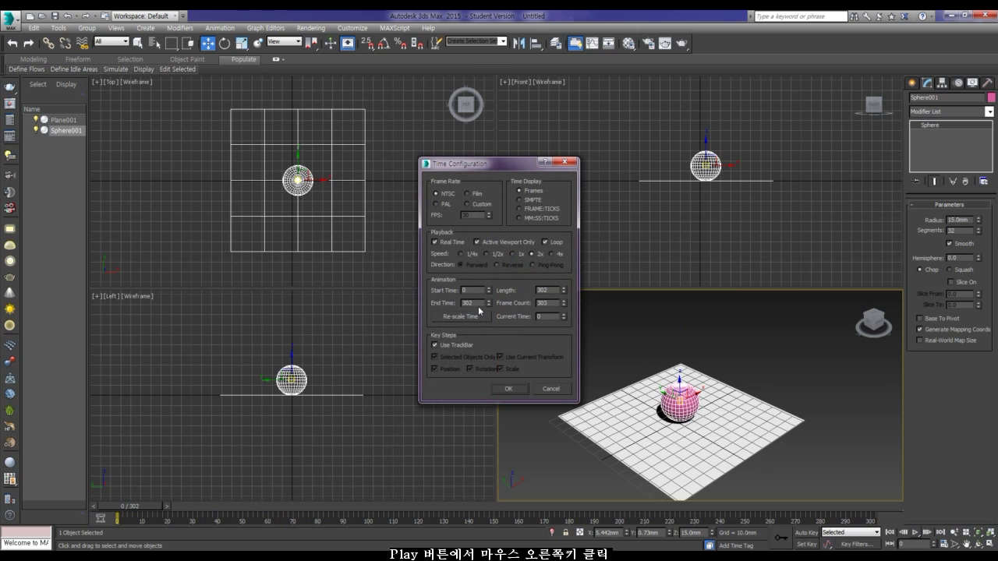
drag(477, 304, 450, 305)
text(300)
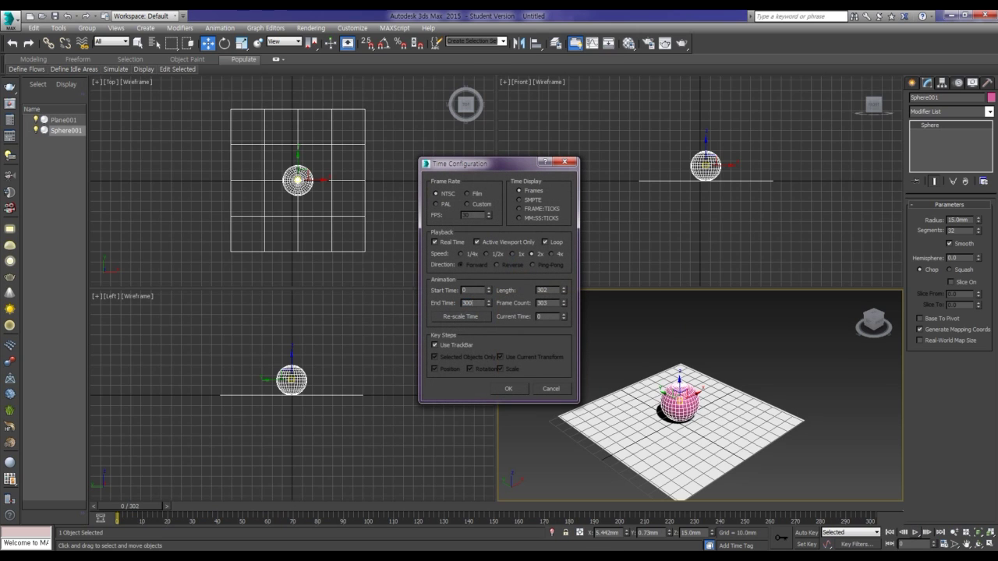
key(Return)
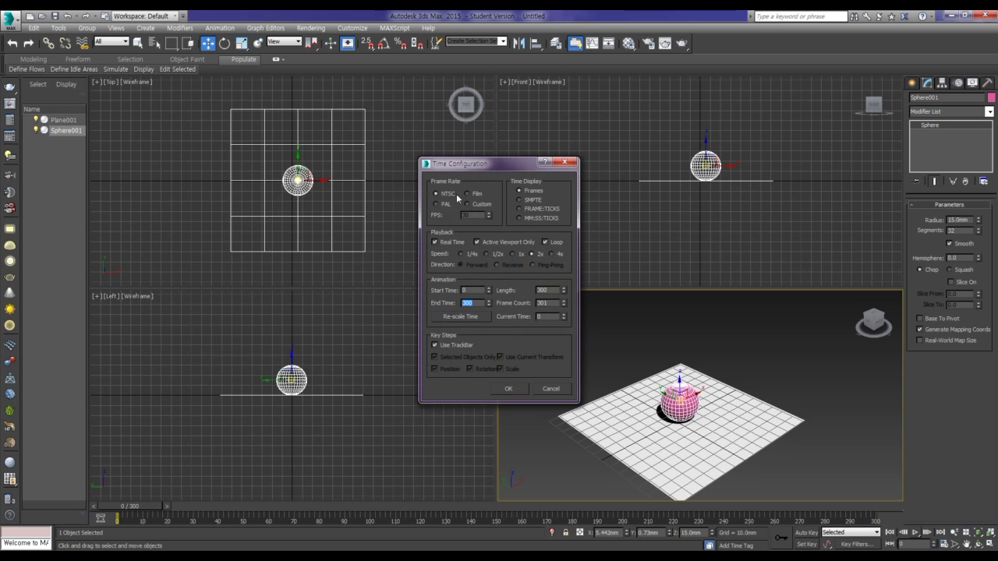
click(448, 198)
- Close Time Configuration, turn on Auto Key and move the time slider to frame 27
click(508, 388)
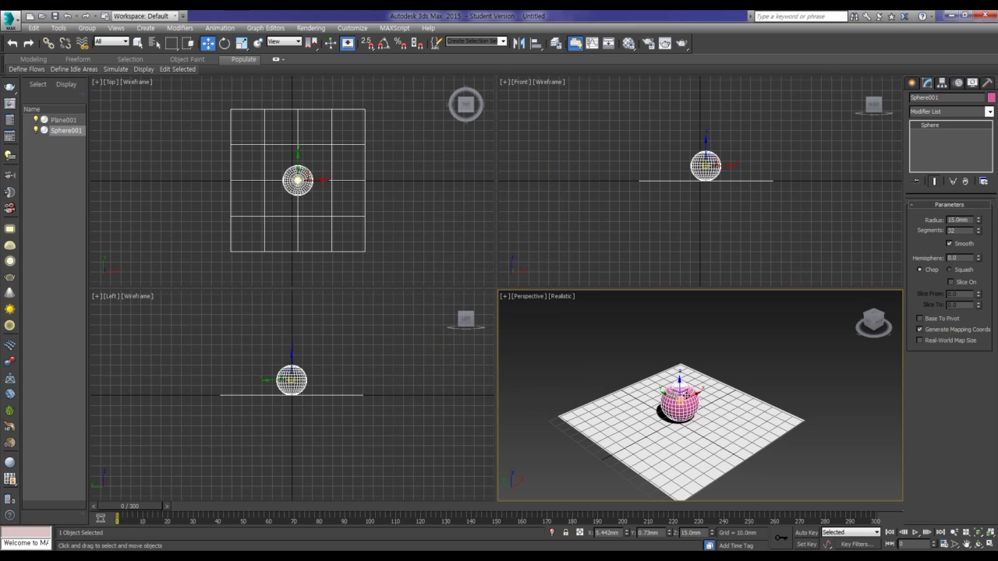
click(807, 533)
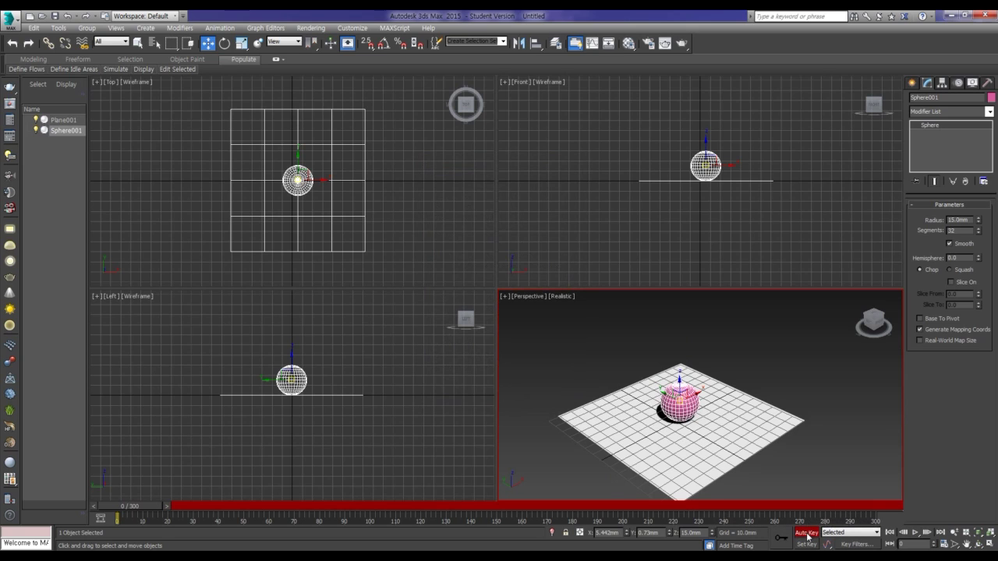
mouse_move(130, 506)
drag(142, 510, 289, 504)
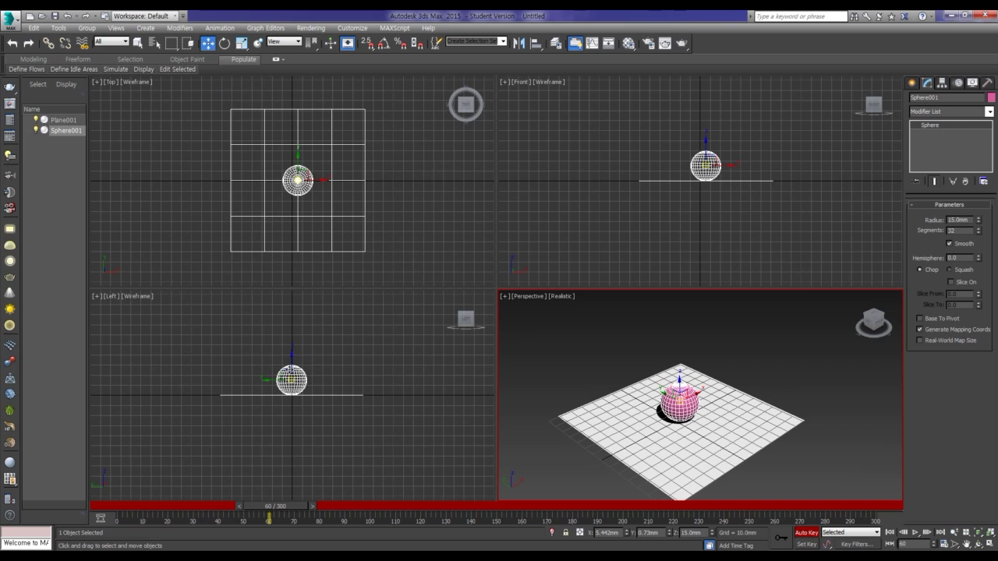
- Make the Perspective viewport active and switch the transform type-in to Offset mode
click(290, 364)
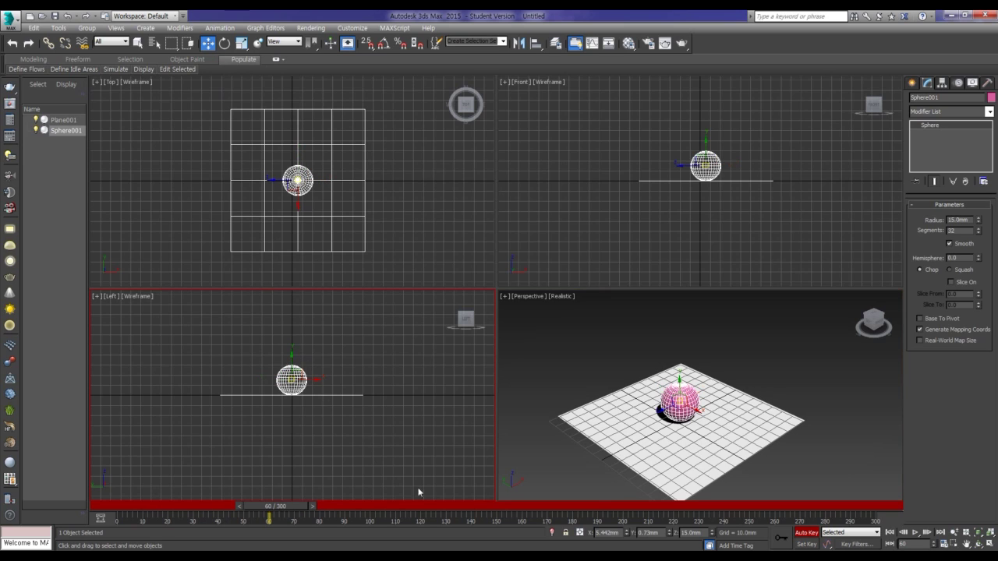
click(660, 409)
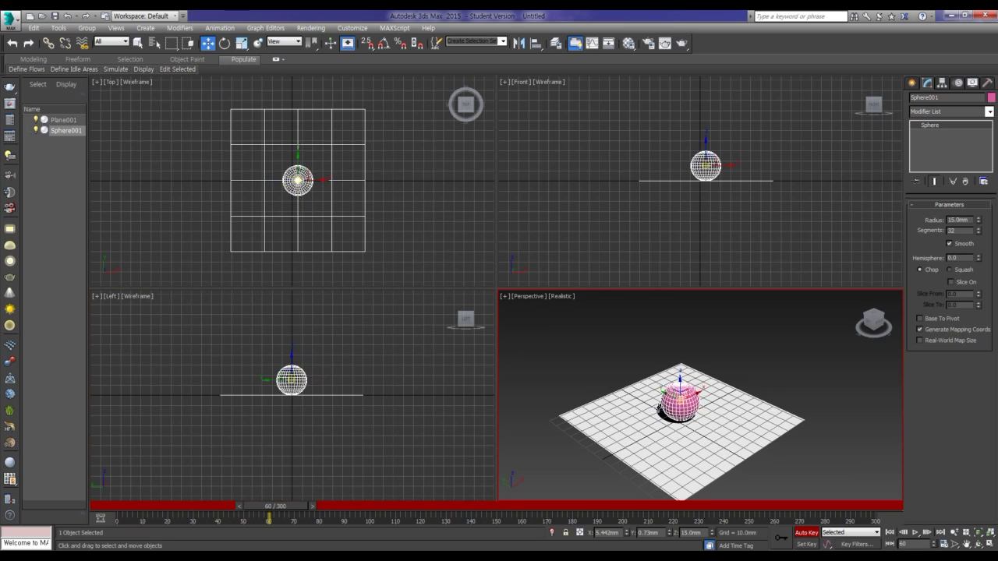
click(580, 533)
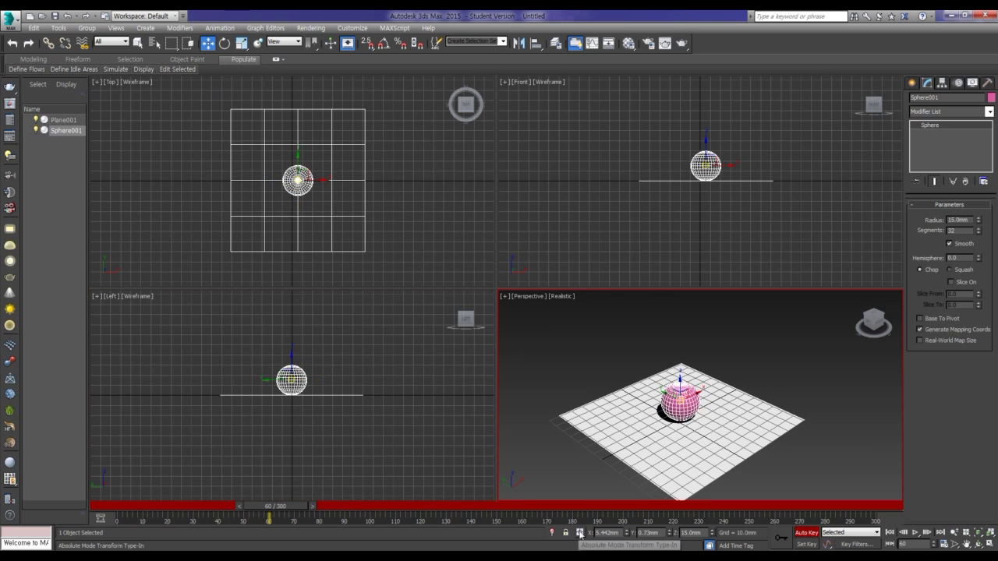
- Offset the sphere 40 mm up in Z and 10 mm along X, then move to frame 120
click(686, 534)
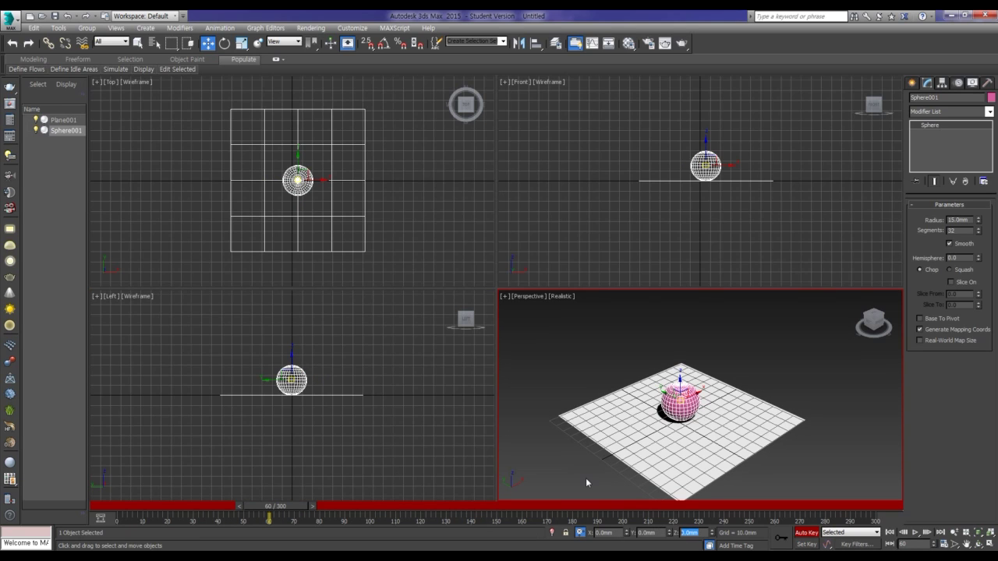
text(40)
key(Tab)
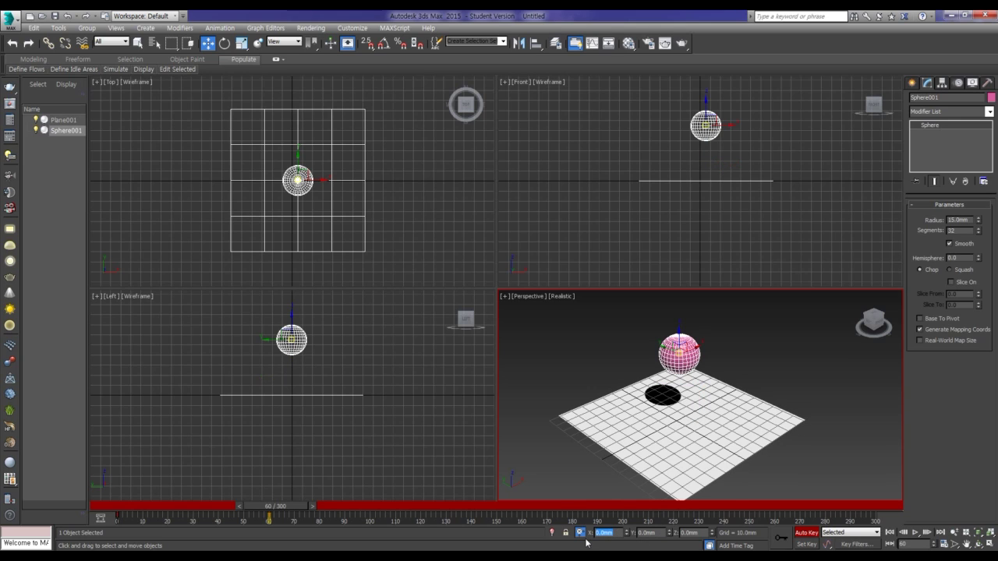
text(10)
key(Return)
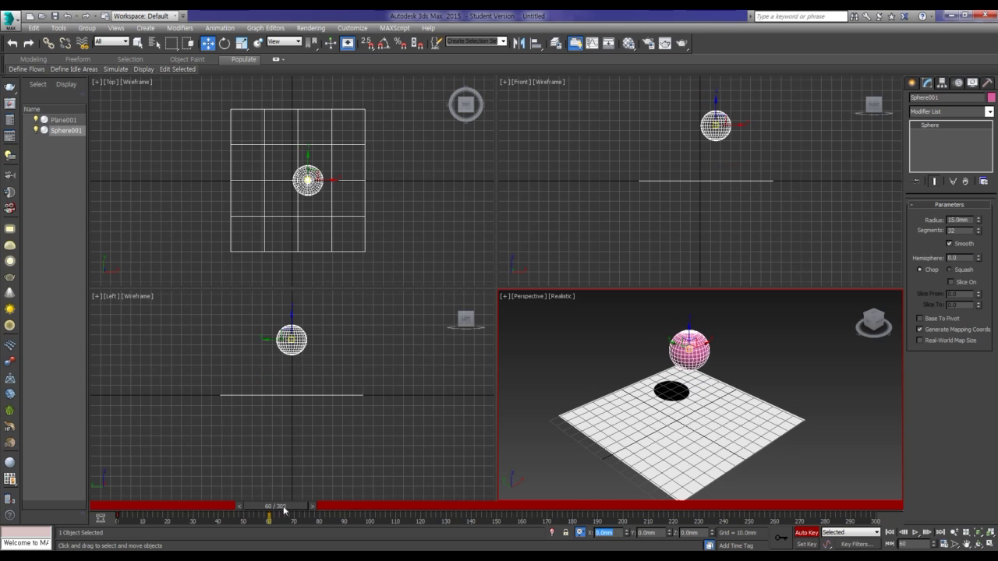
drag(285, 509, 434, 518)
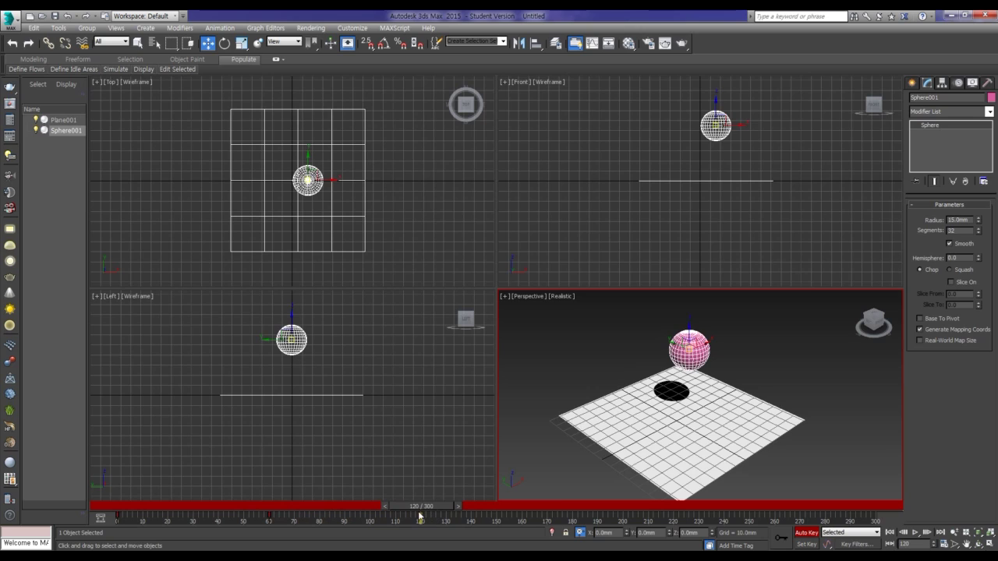
- Drop the sphere back onto the plane with a -40 Z offset and another 10 mm X offset
key(w)
double_click(689, 533)
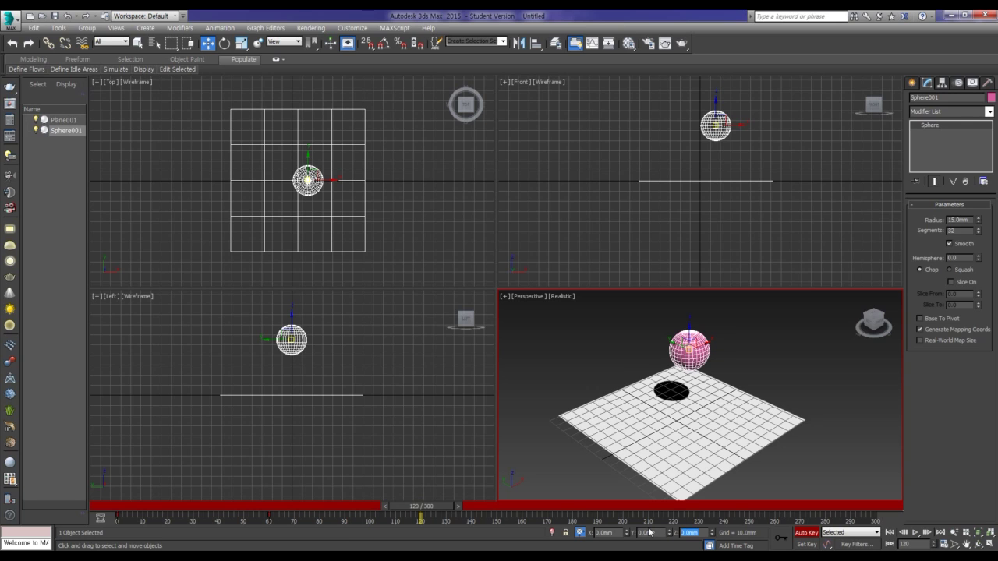
key(BackSpace)
text(0)
key(Return)
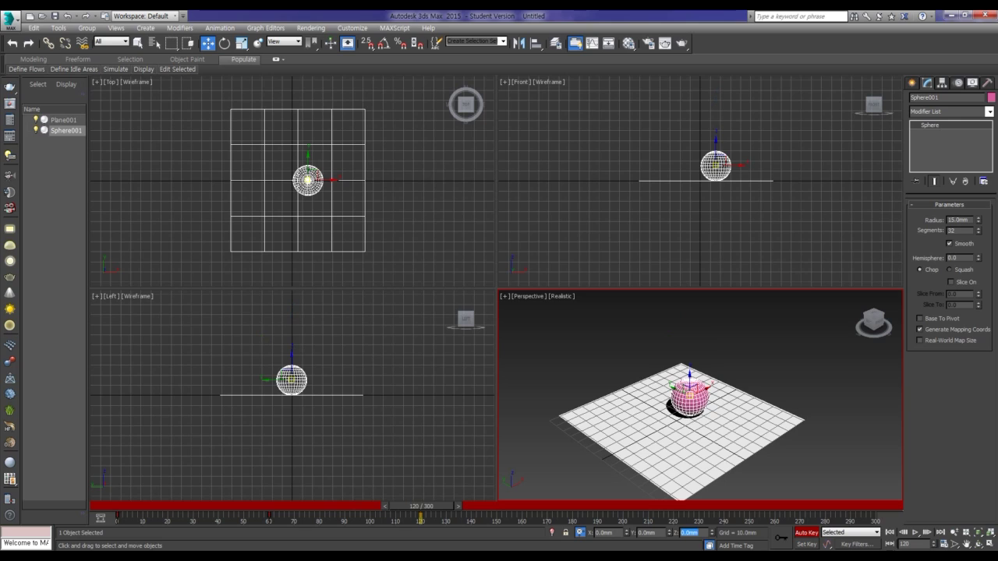
key(Tab)
key(BackSpace)
key(Return)
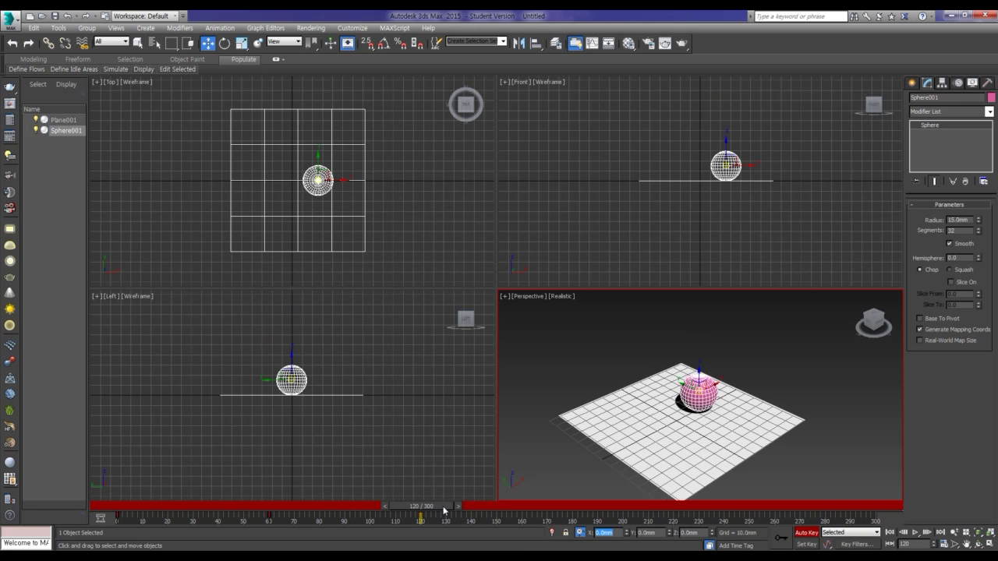
- At frame 180, lift the sphere 50 mm in Z and shift it along negative X
drag(444, 511, 593, 509)
key(w)
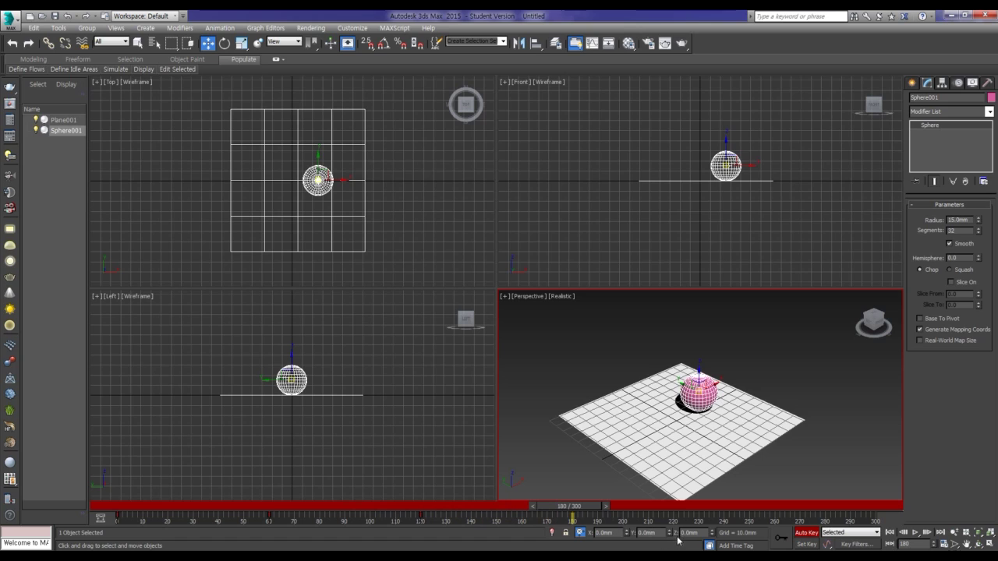
click(689, 532)
text(50)
key(Return)
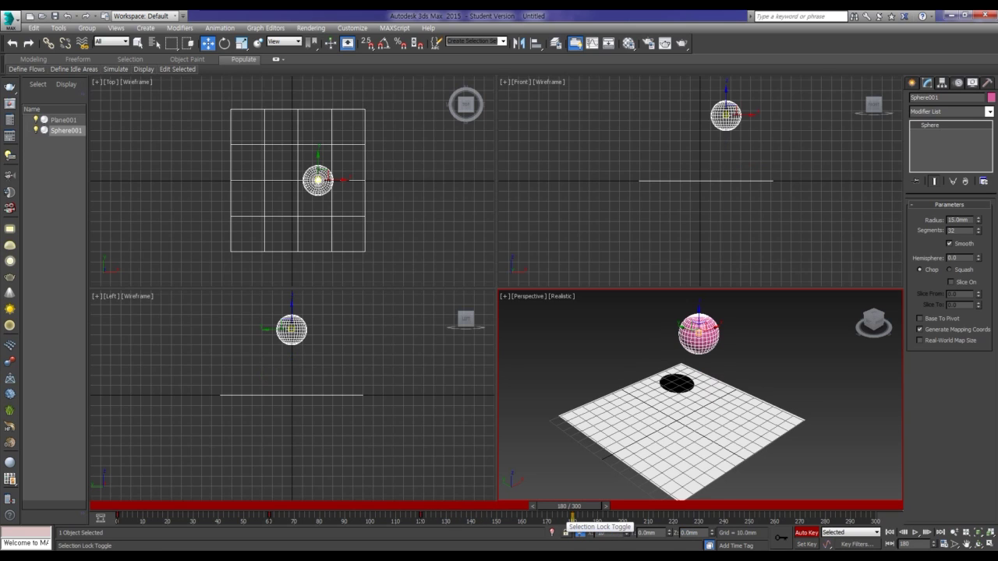
key(Return)
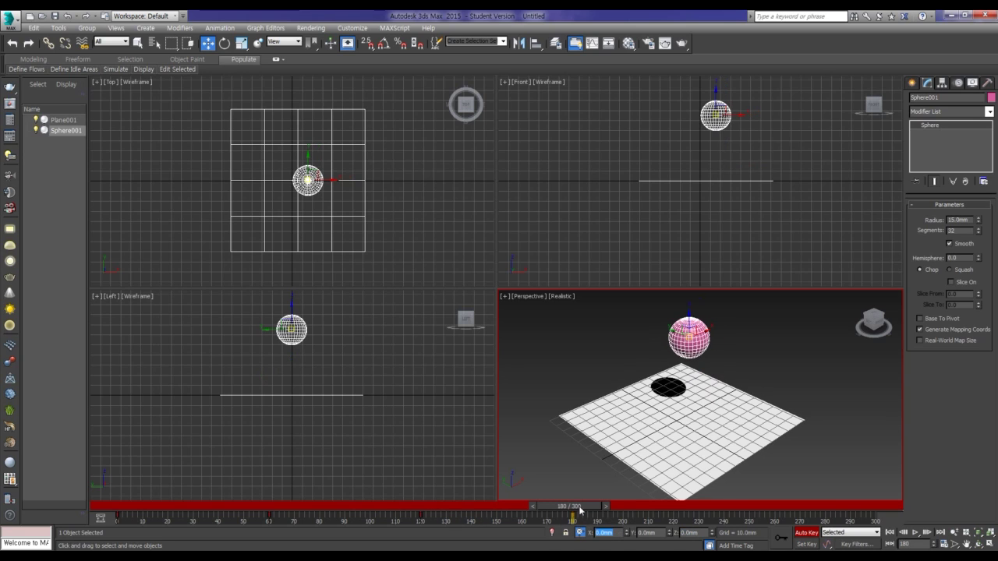
- Move to frame 240 and enter a Z offset to drop the sphere toward the plane
drag(581, 509, 731, 515)
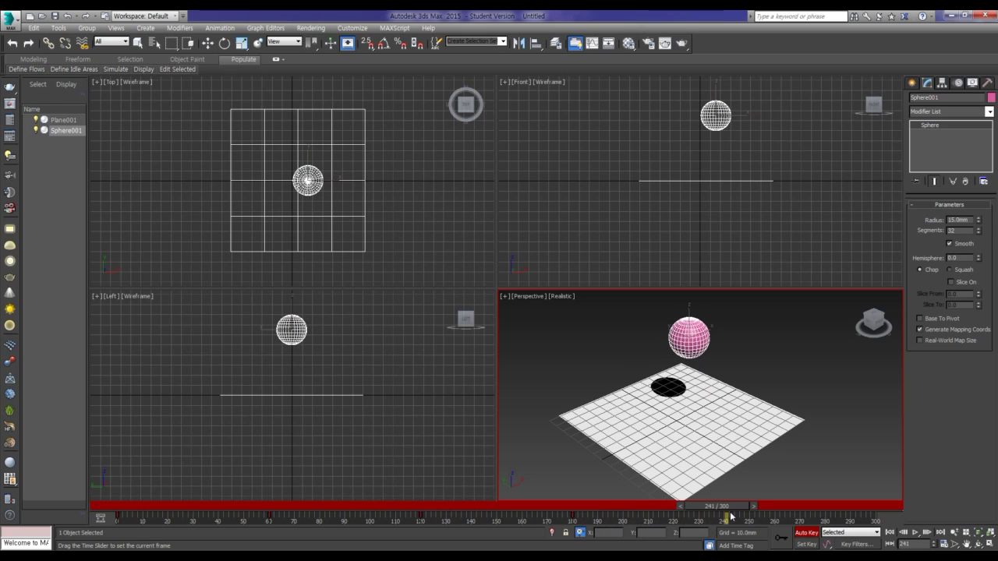
drag(730, 516, 725, 515)
key(w)
click(701, 533)
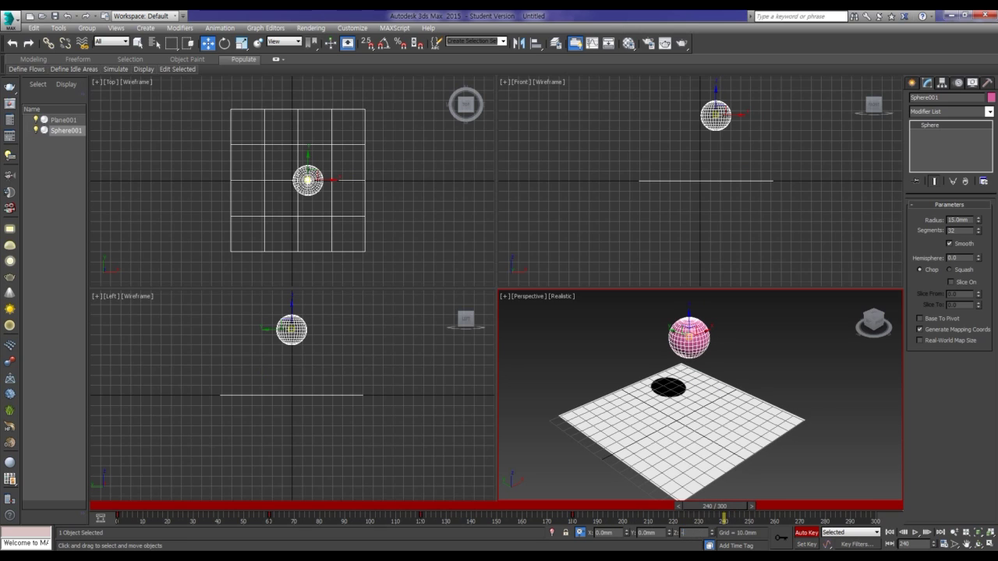
text(-40)
key(Return)
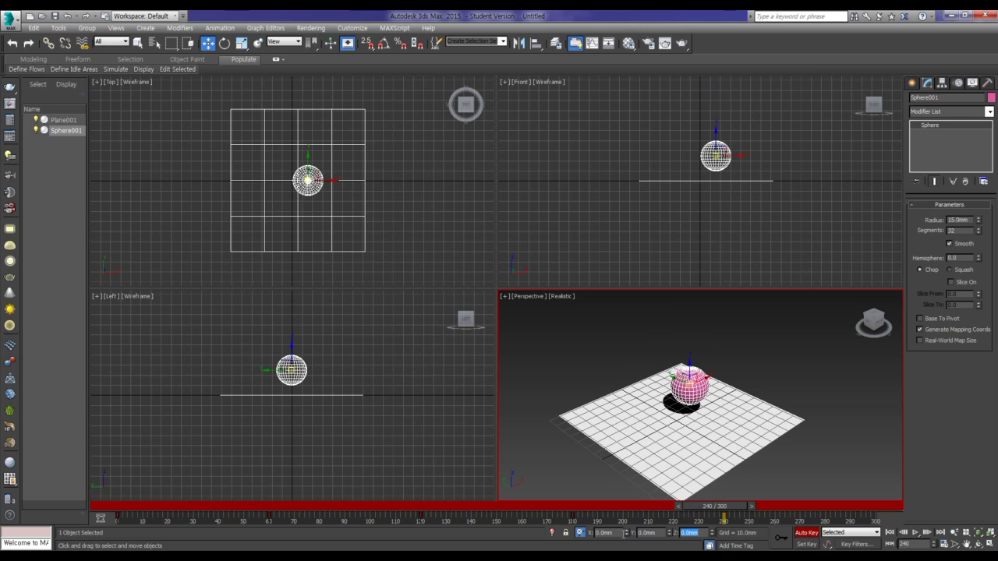
- Shift the sphere 10 mm back along X, then adjust Z by +10 and -20 mm
click(579, 533)
text(-10)
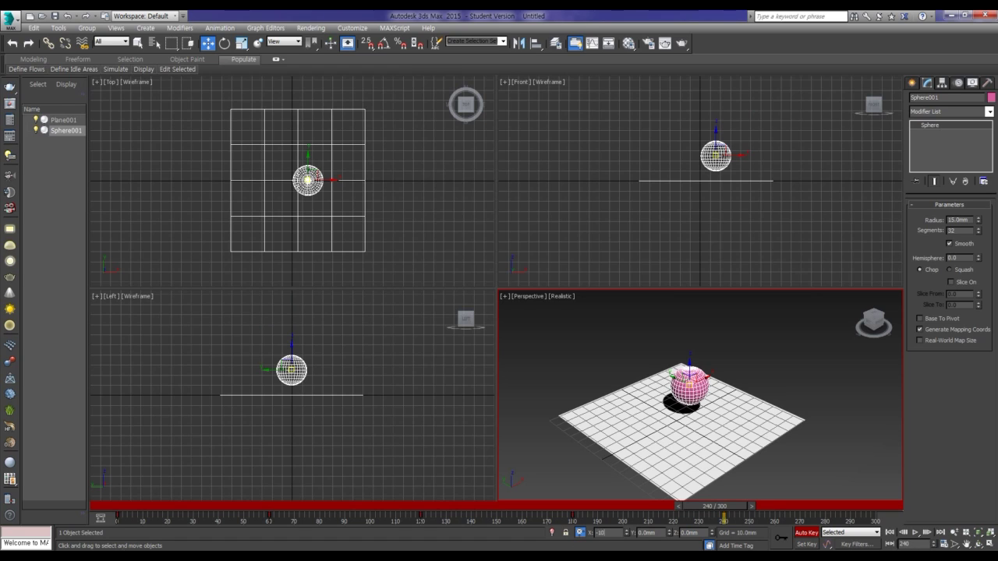
key(Return)
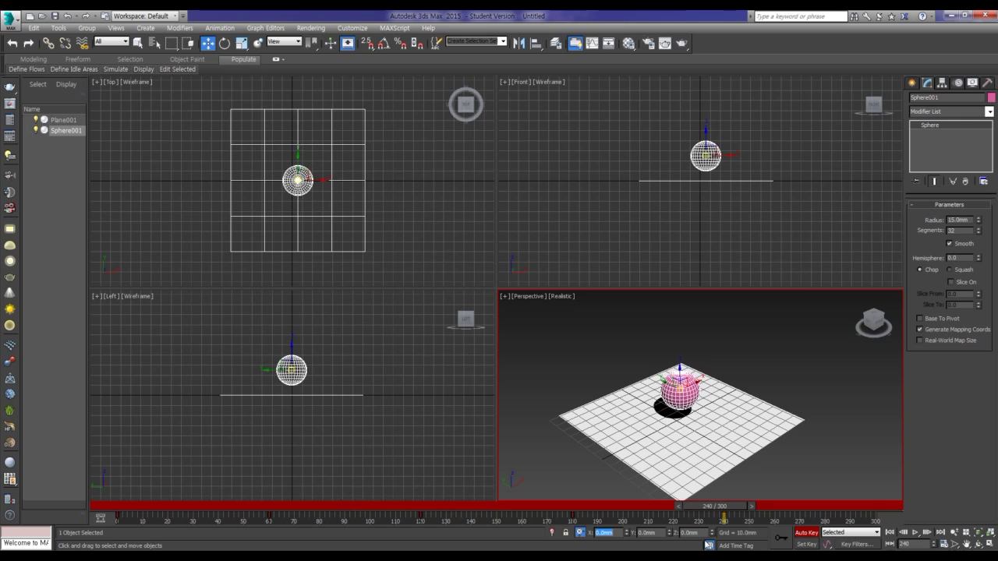
click(677, 533)
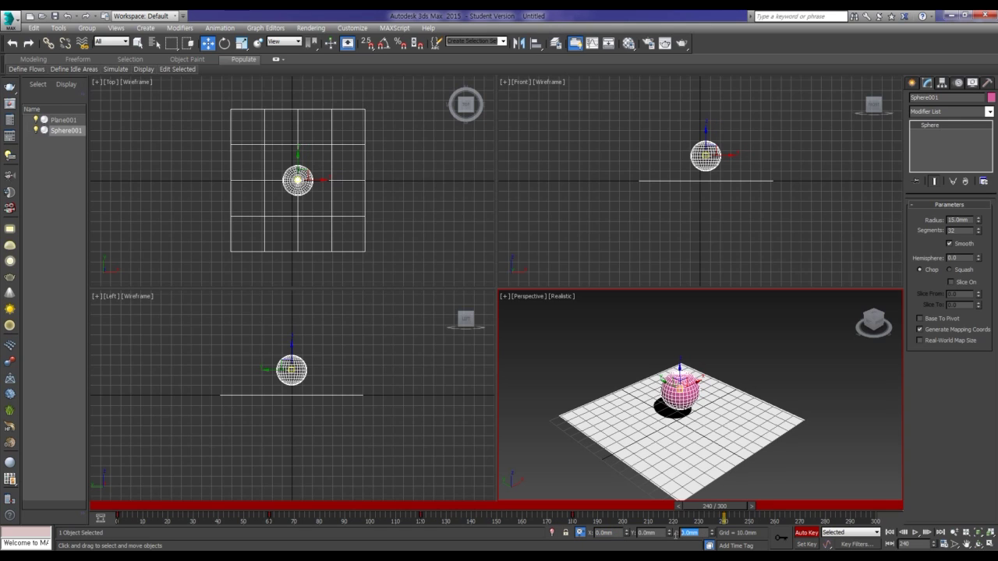
text(10)
key(Return)
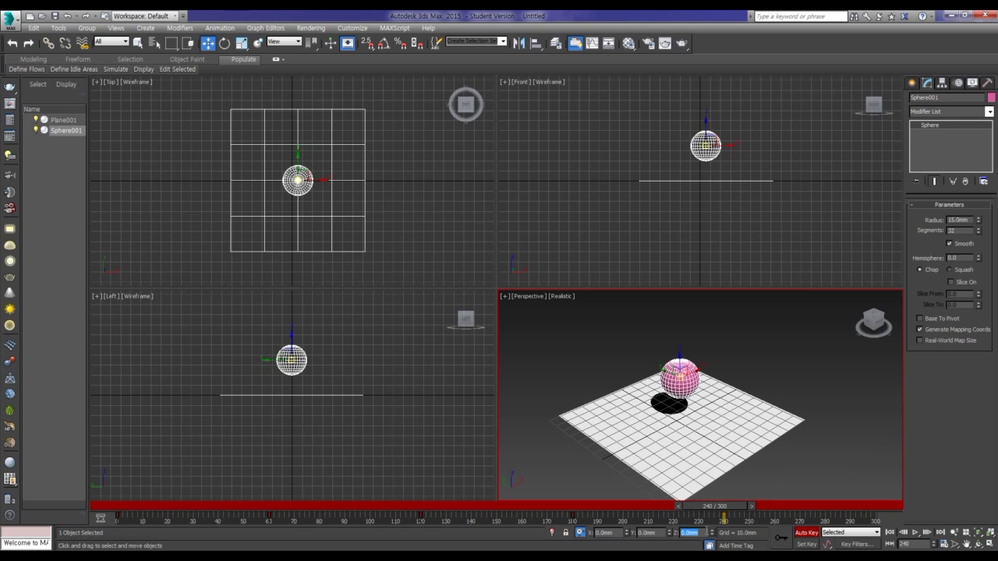
text(-20)
key(Return)
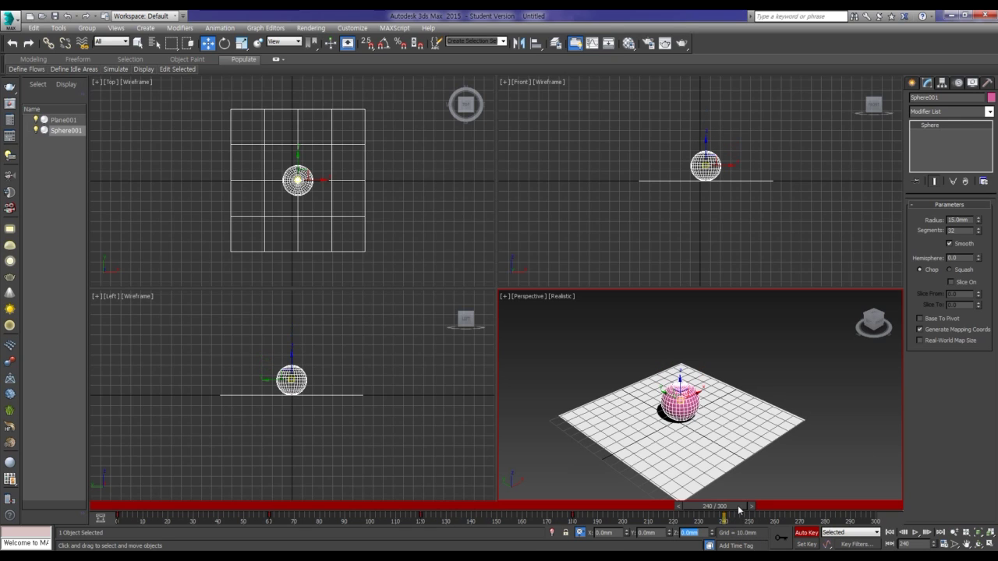
- At frame 300, key the sphere 80 mm up in Z and 60 mm toward negative X (two -30 moves)
drag(738, 505, 889, 504)
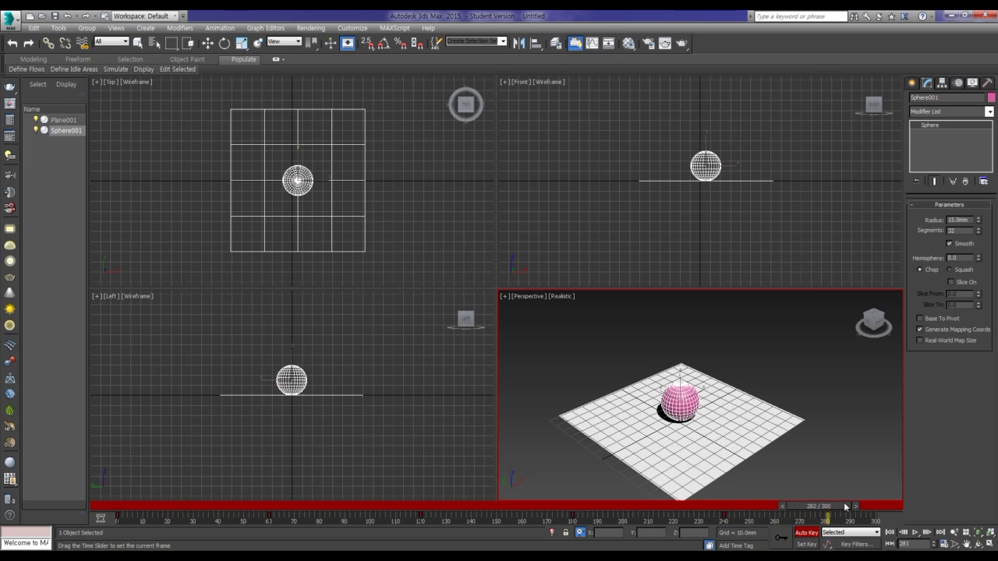
key(w)
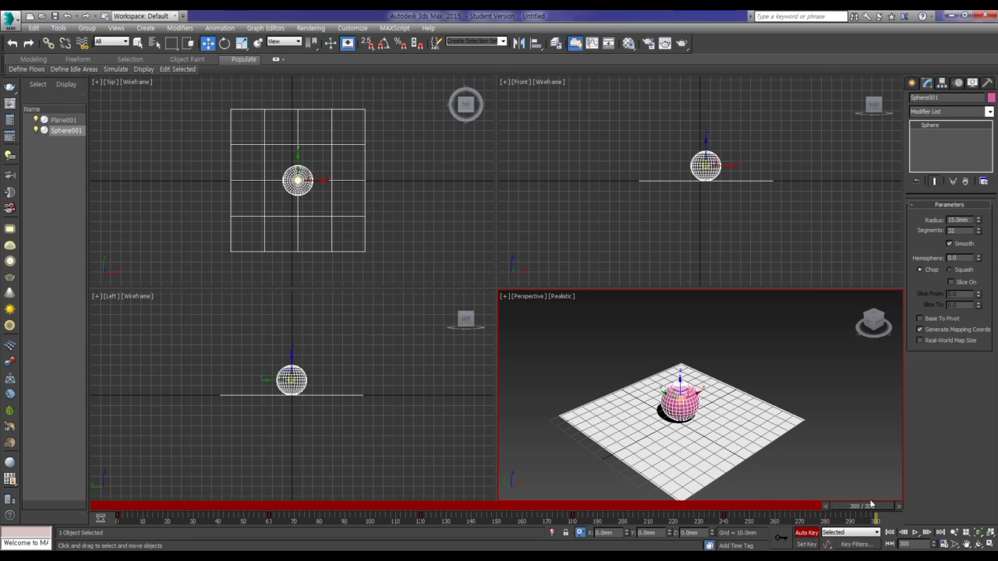
double_click(702, 533)
text(80)
key(Return)
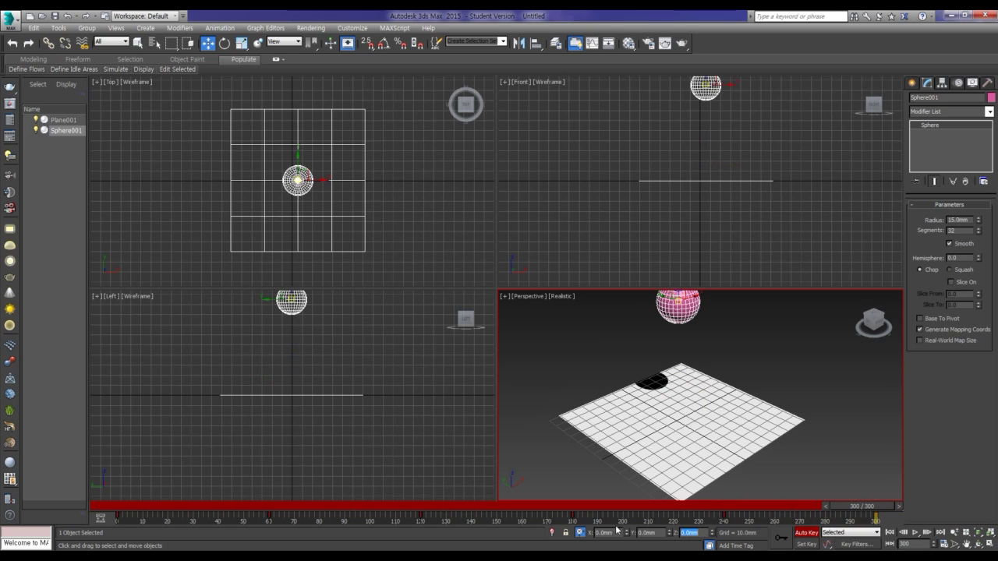
double_click(612, 532)
key(BackSpace)
key(Return)
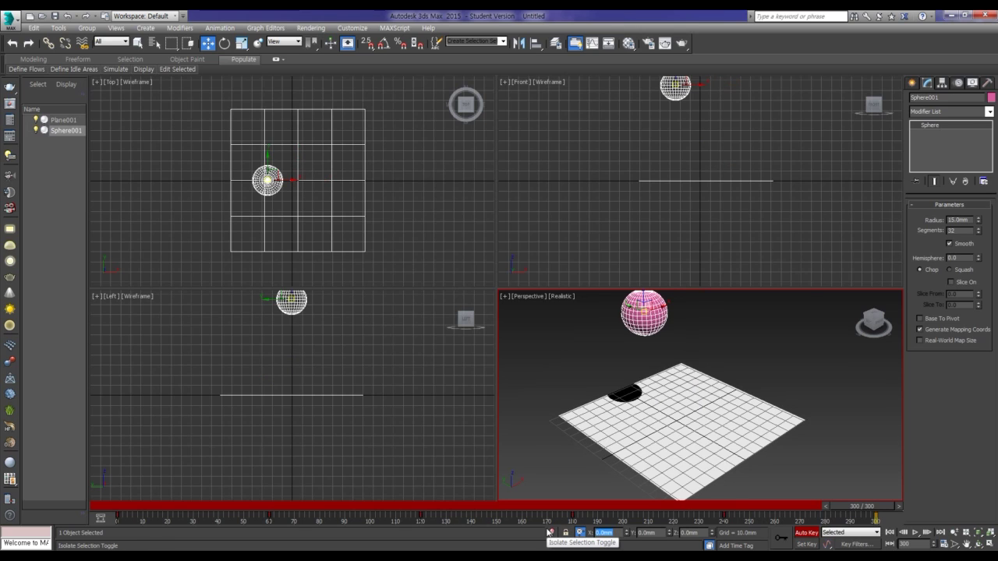
key(BackSpace)
key(Return)
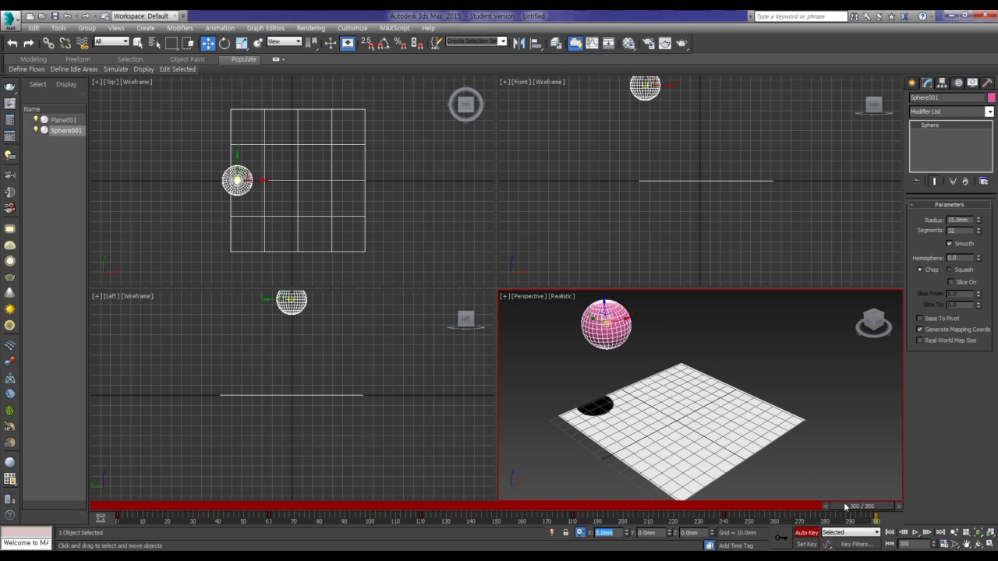
- Turn off Auto Key, play the bounce animation, stop it, and rewind to frame 0
click(803, 535)
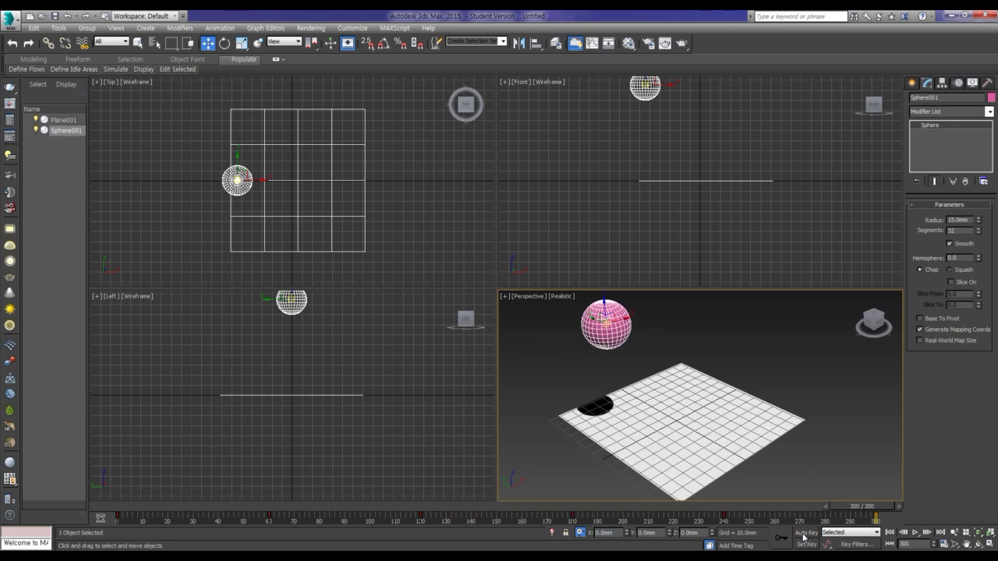
click(915, 533)
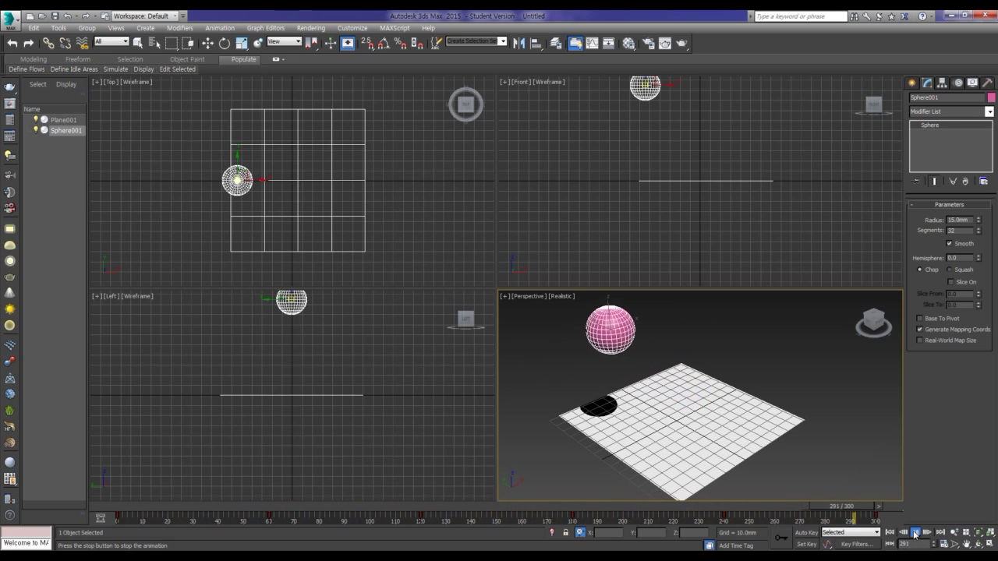
click(915, 533)
key(w)
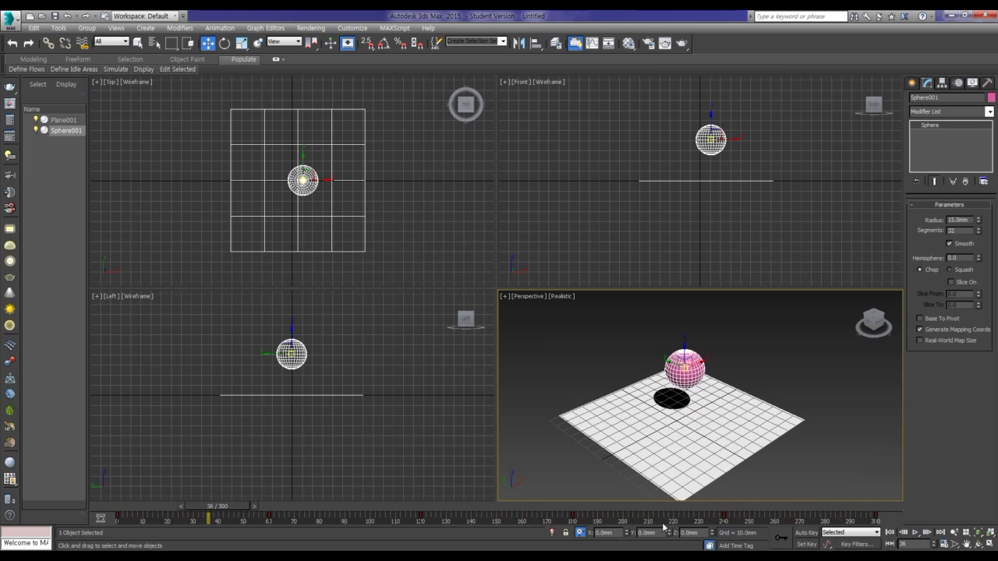
click(890, 533)
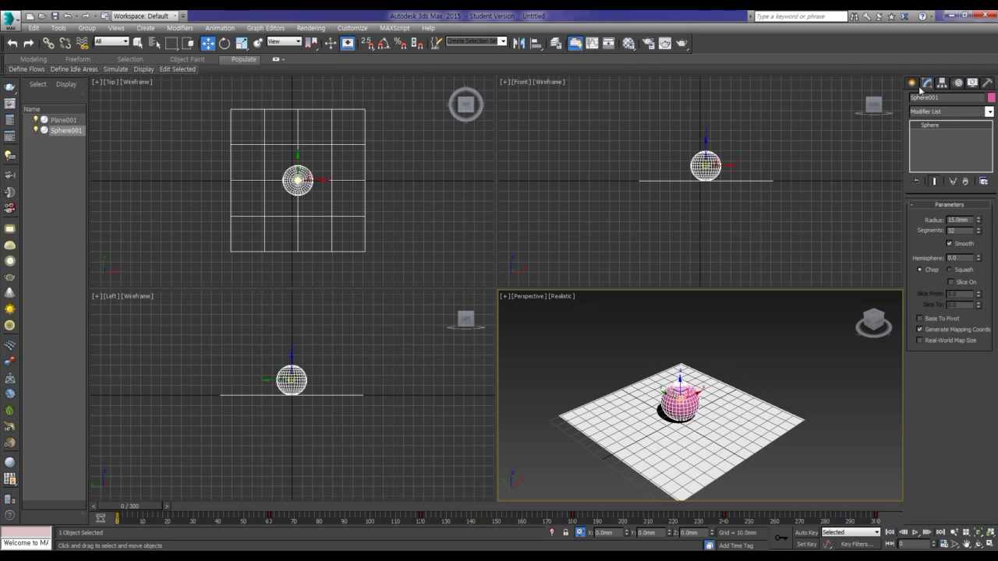
- Create a free camera, Camera001, in the Front viewport
click(912, 84)
click(953, 100)
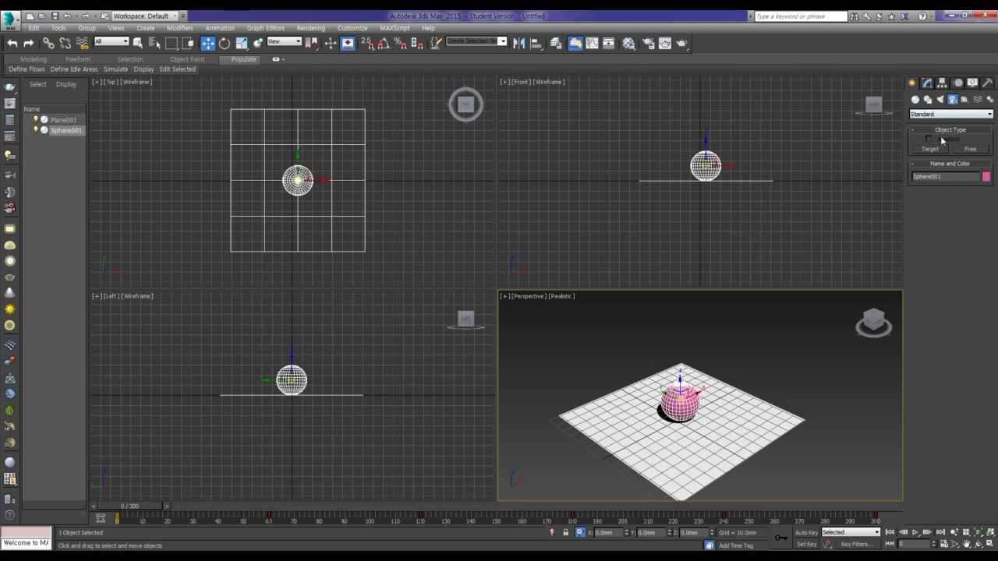
click(970, 149)
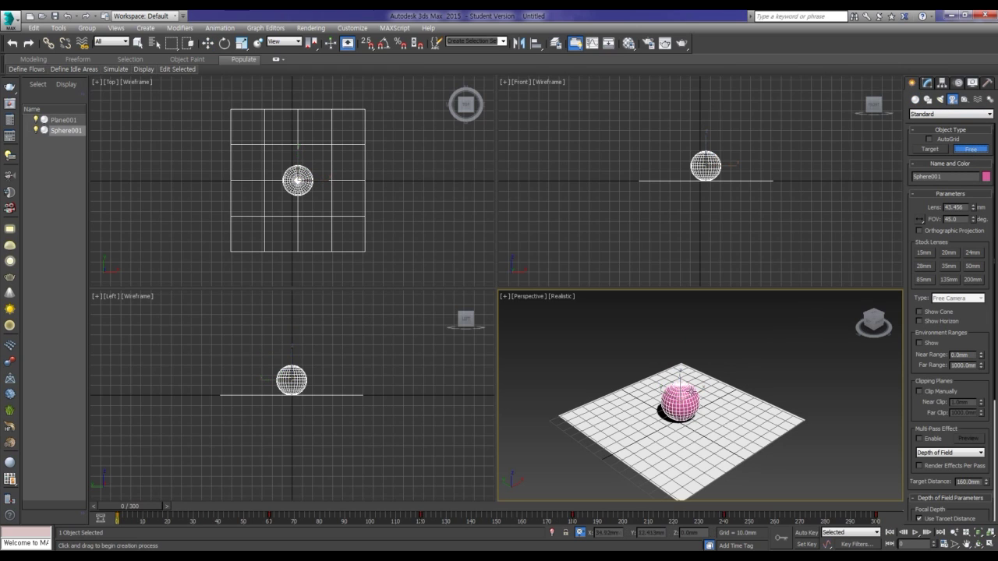
click(707, 167)
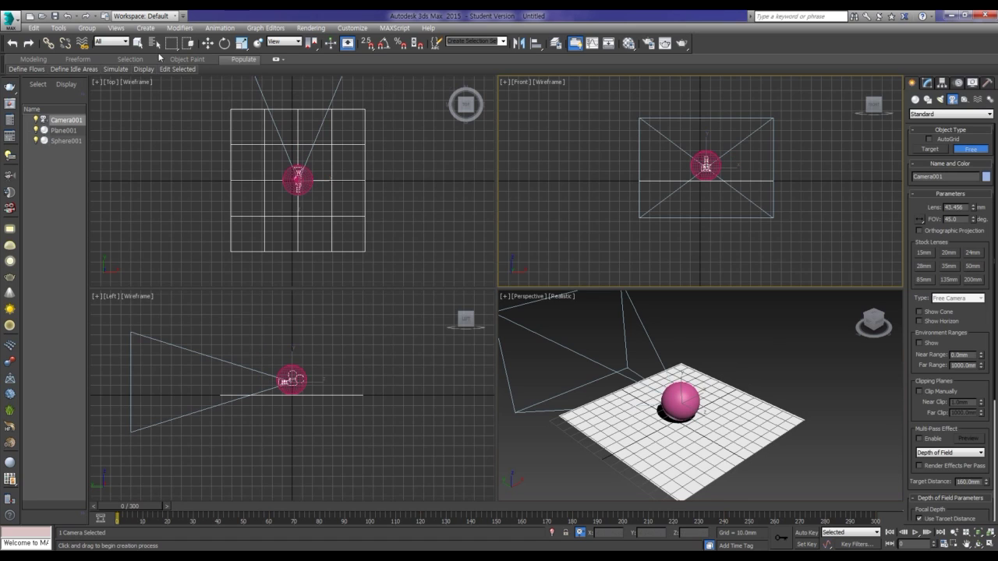
- Move Camera001 back along Y and raise it above the sphere
click(209, 44)
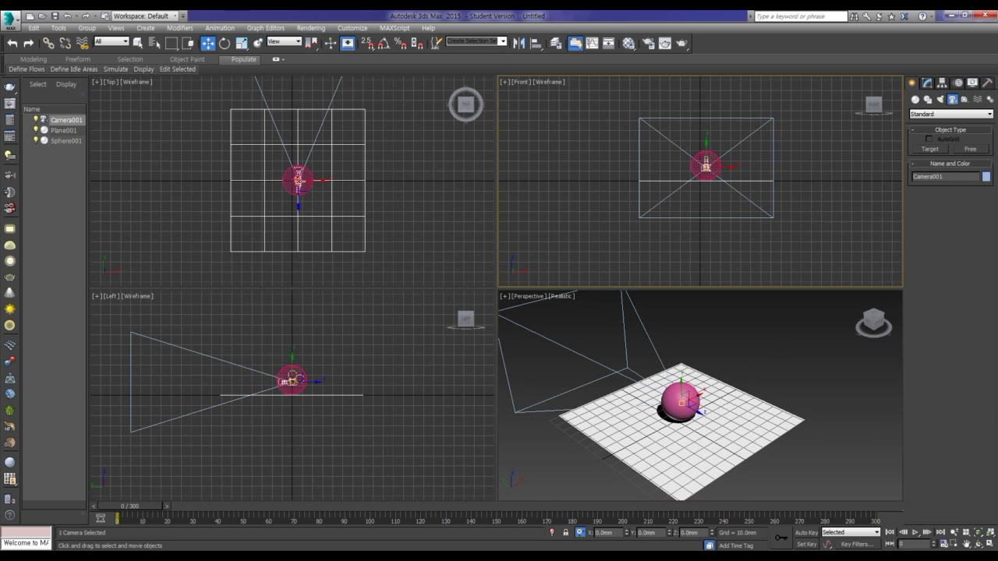
click(299, 181)
drag(298, 156, 299, 337)
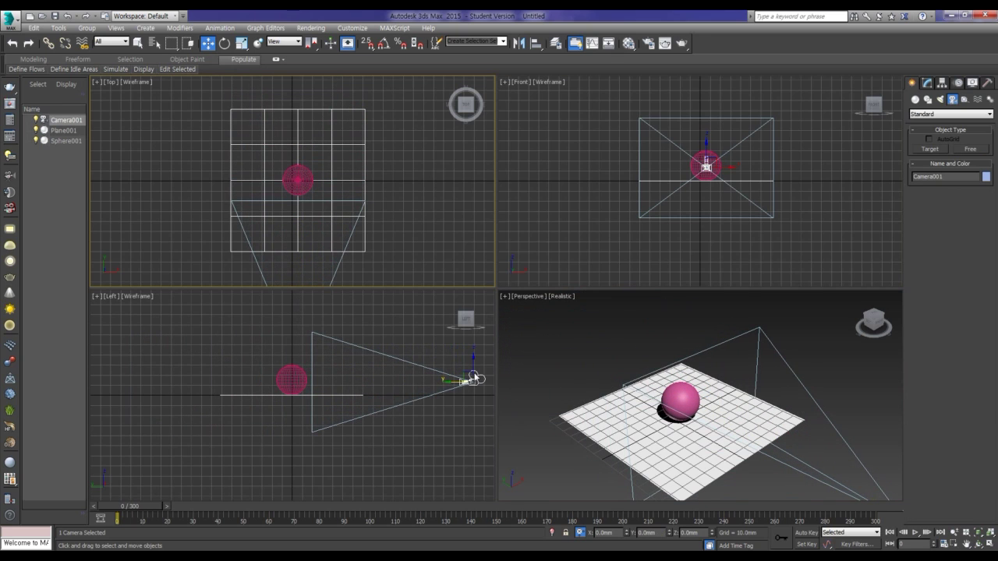
drag(476, 379, 475, 269)
scroll(435, 332, down, 2)
middle_drag(435, 332, 400, 405)
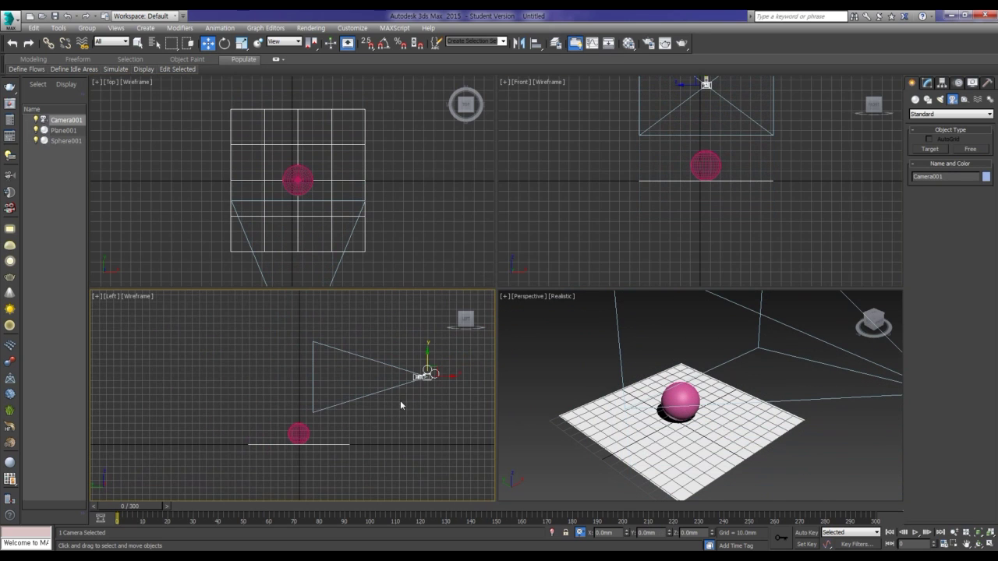
drag(427, 366, 428, 355)
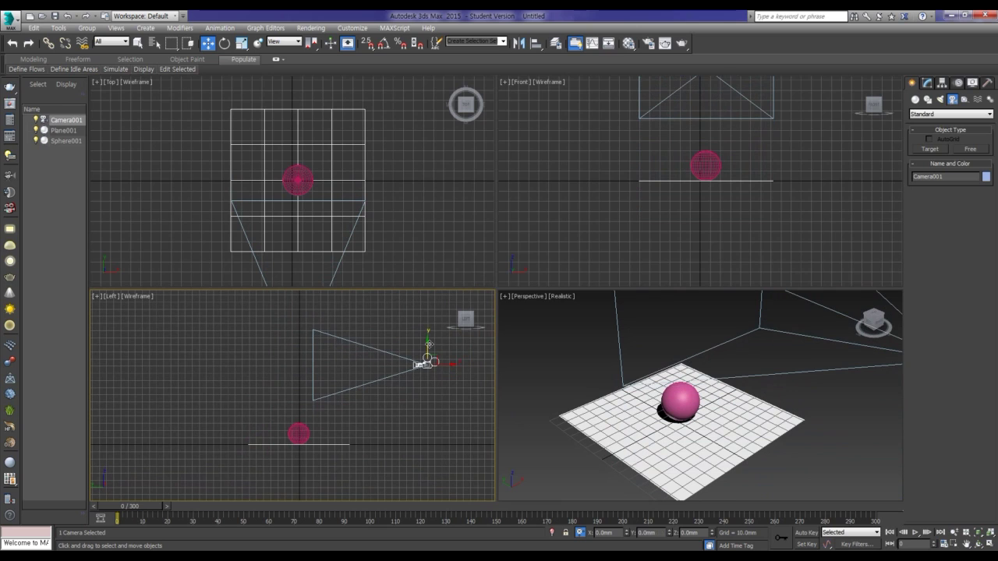
- With Angle Snap on, tilt the camera about 25° down toward the sphere
click(224, 43)
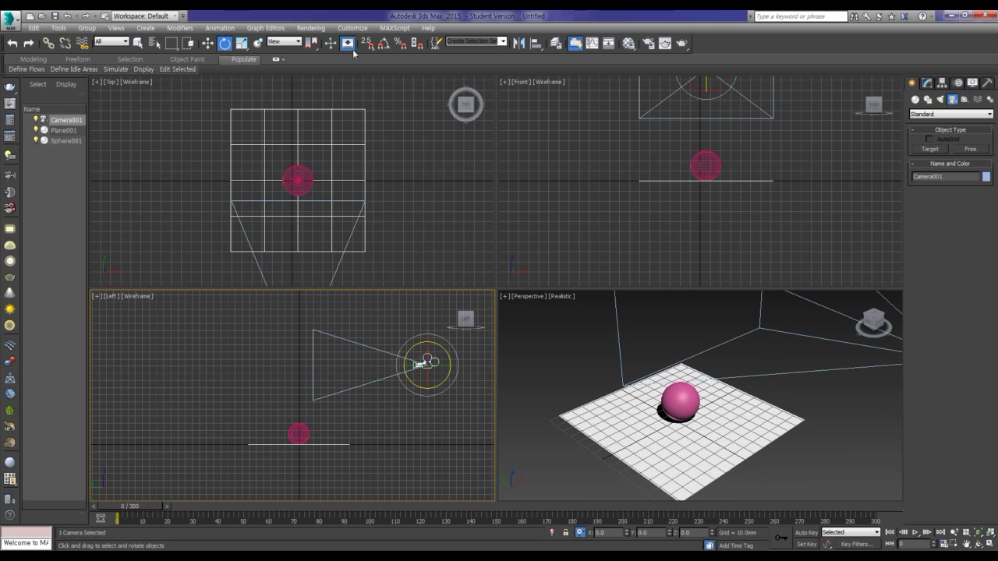
click(382, 47)
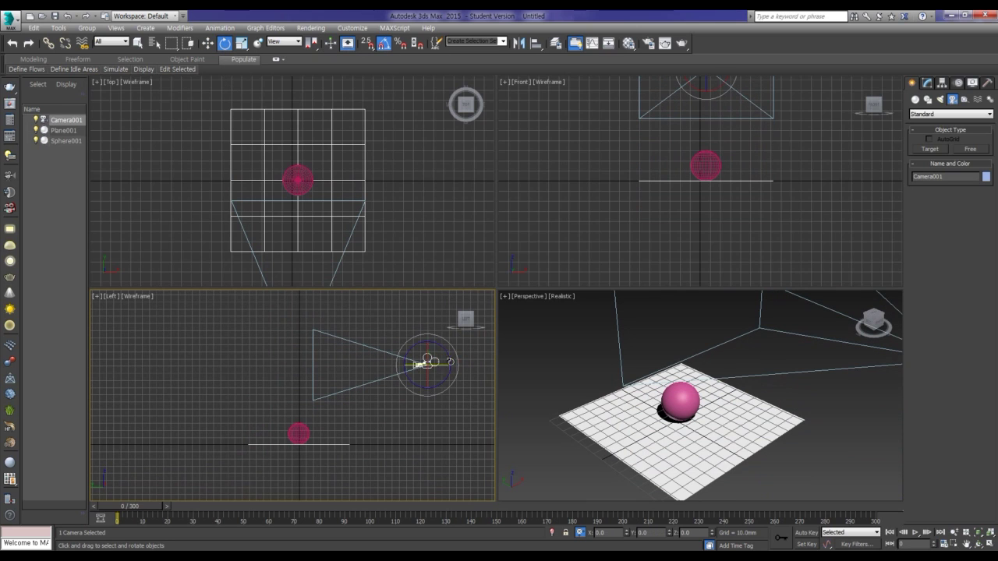
drag(450, 360, 451, 347)
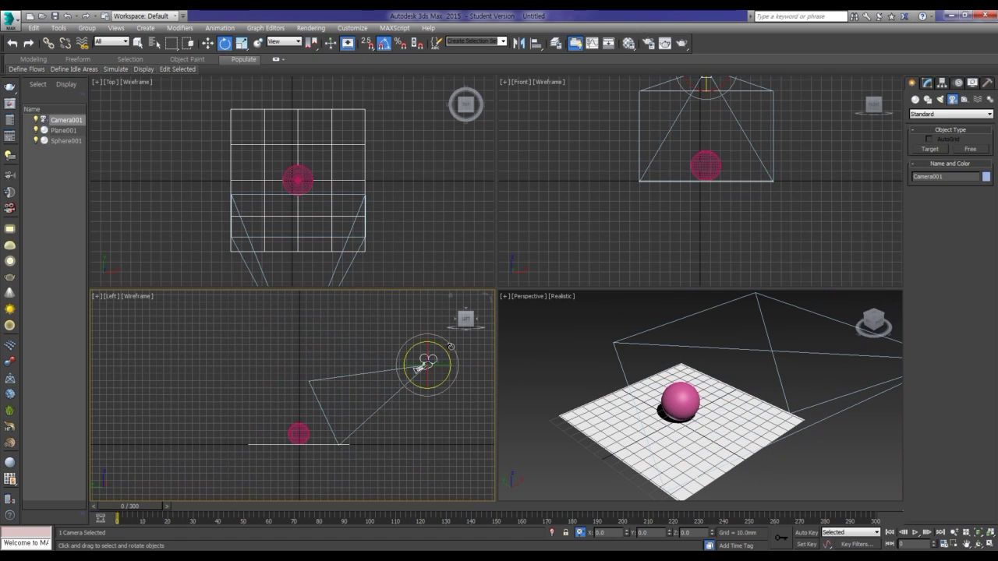
- Switch the Perspective viewport to look through Camera001
right_click(625, 421)
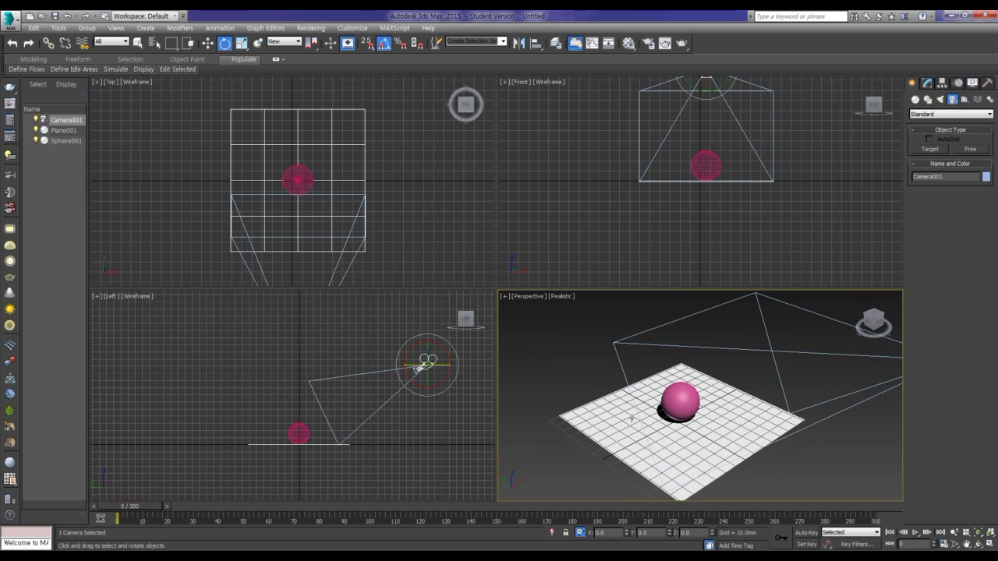
click(529, 294)
click(529, 295)
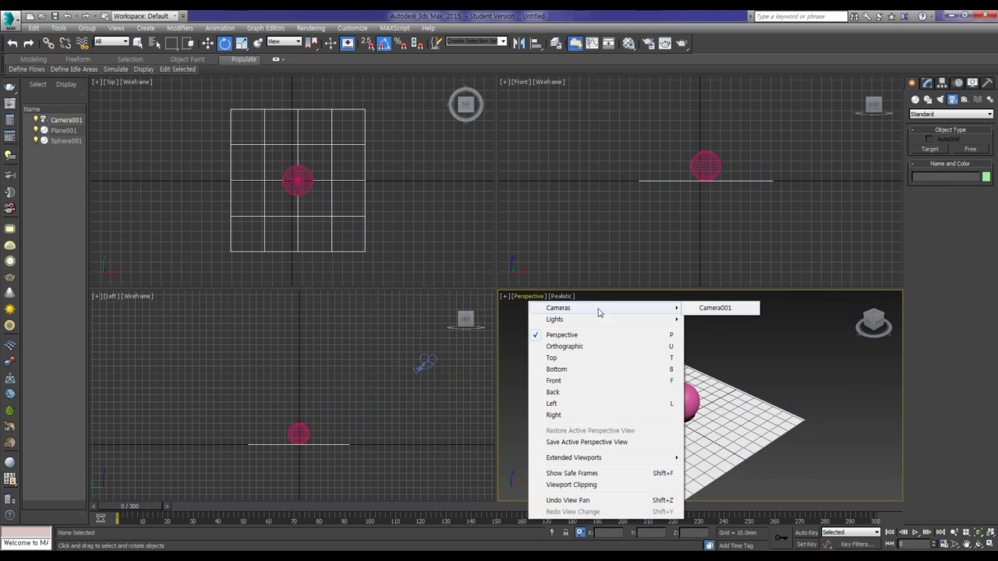
click(713, 308)
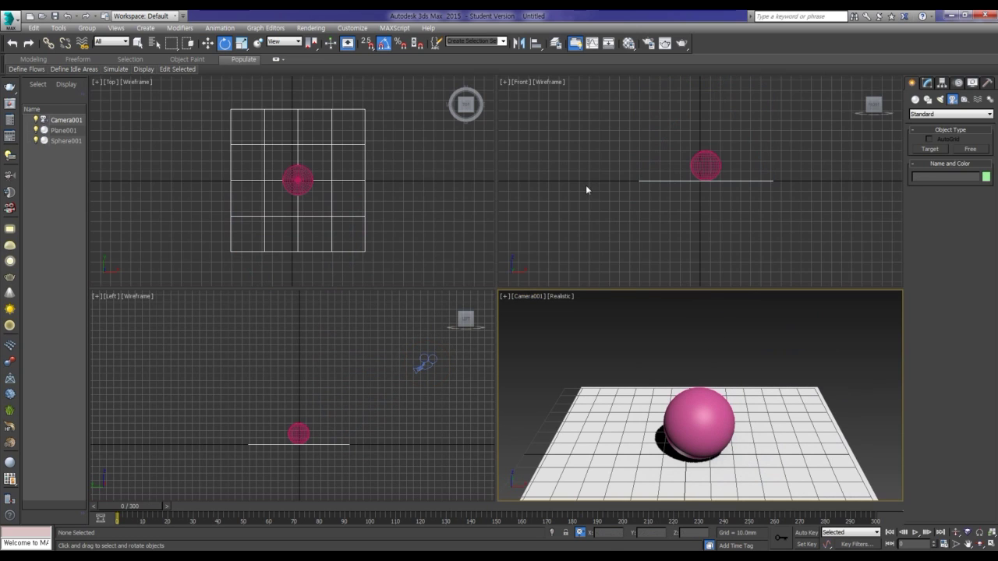
scroll(606, 200, down, 1)
- Select Camera001 and move it left and up in the Top view
scroll(605, 200, down, 1)
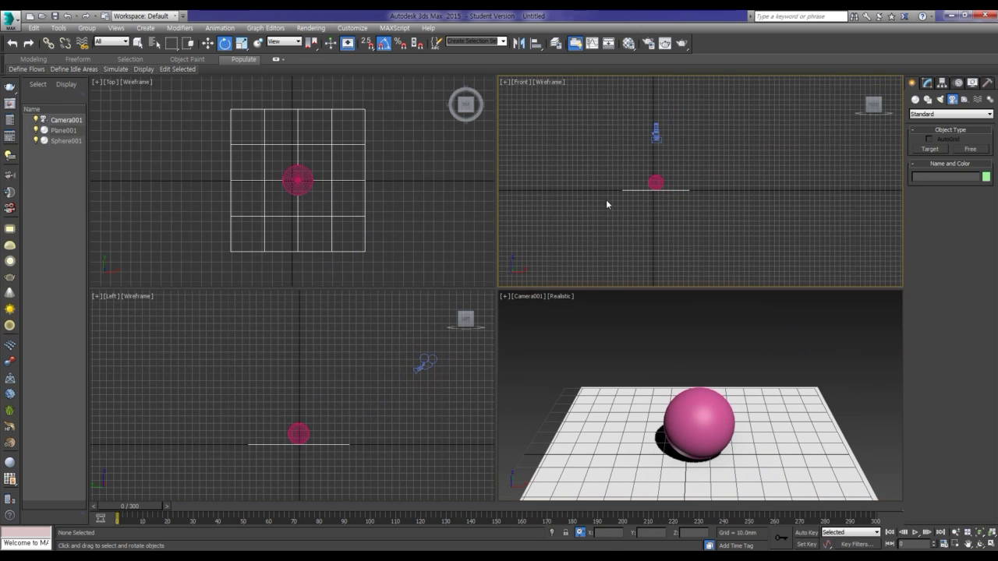
scroll(374, 168, down, 1)
scroll(375, 169, down, 1)
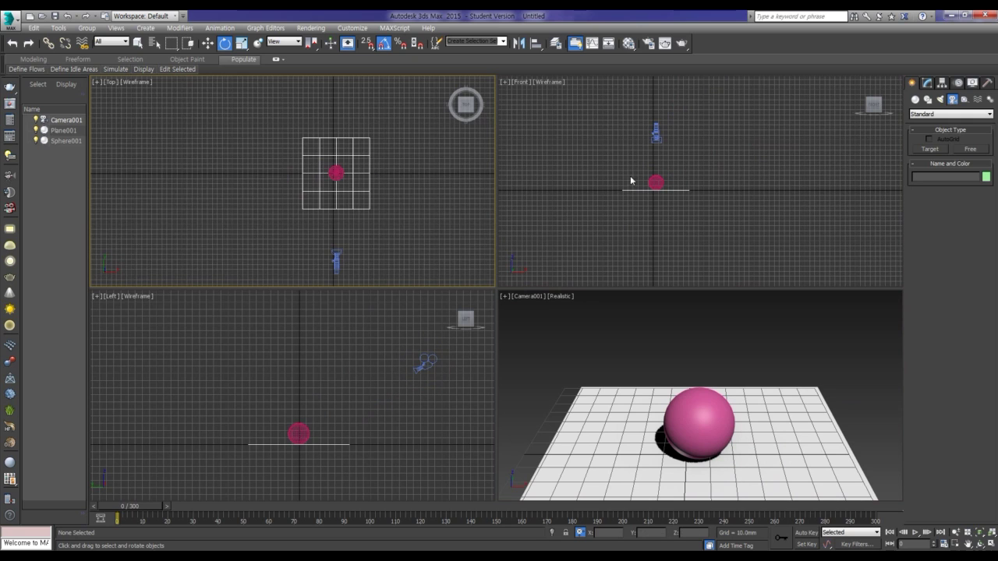
scroll(333, 191, down, 1)
click(335, 240)
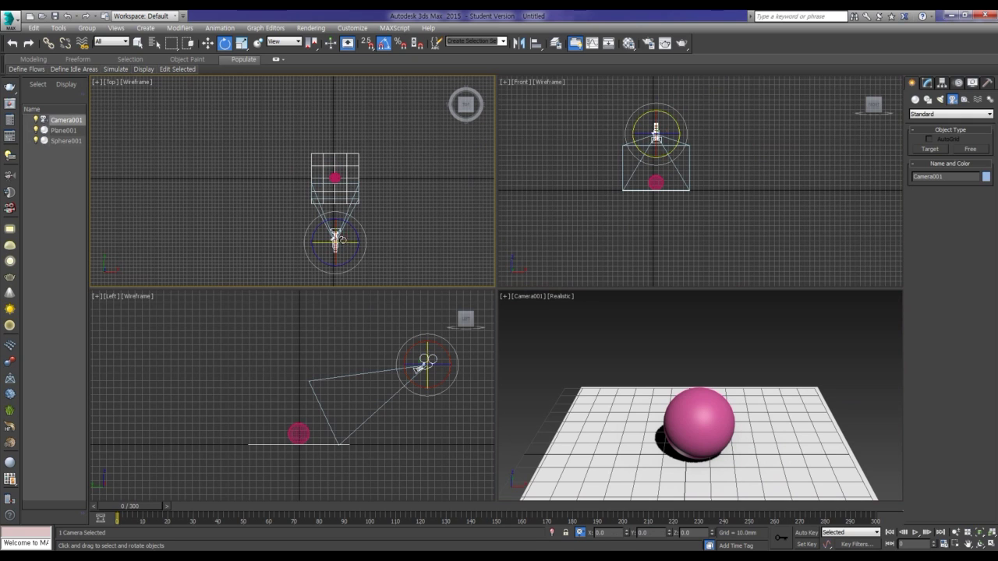
key(w)
mouse_move(338, 236)
mouse_down()
mouse_move(251, 177)
mouse_move(260, 176)
mouse_up()
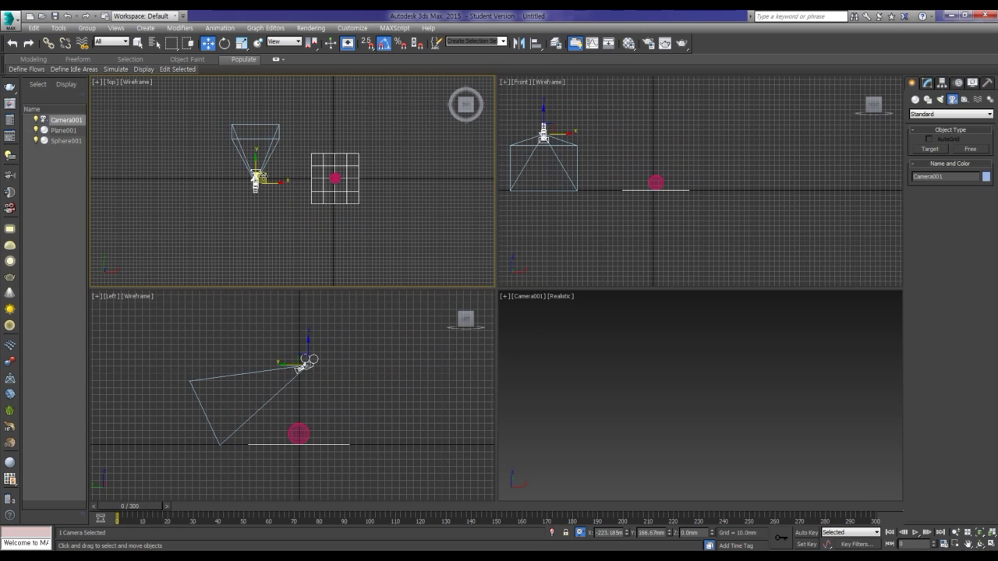
- Rotate Camera001 to -90° so it faces the sphere
key(e)
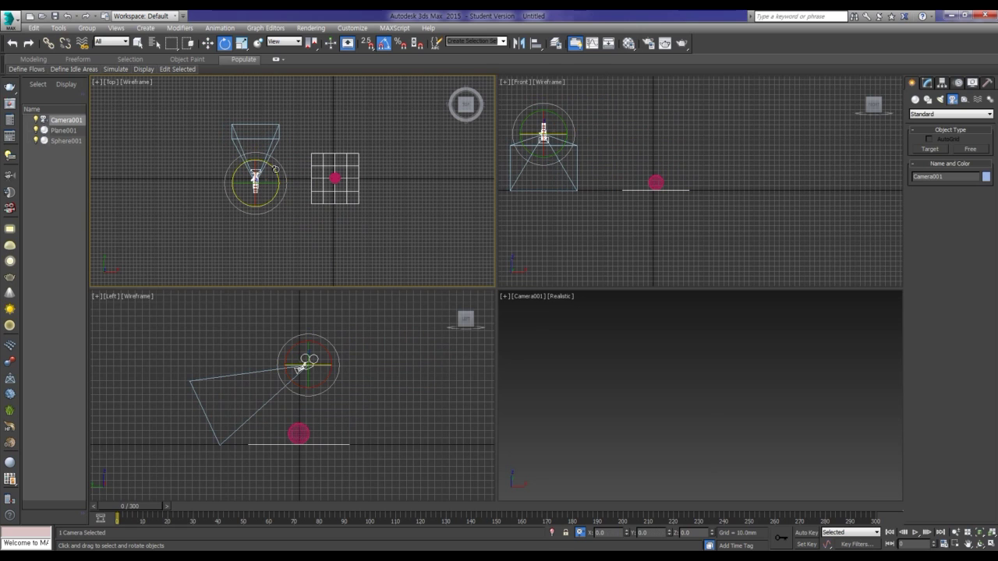
drag(272, 170, 289, 214)
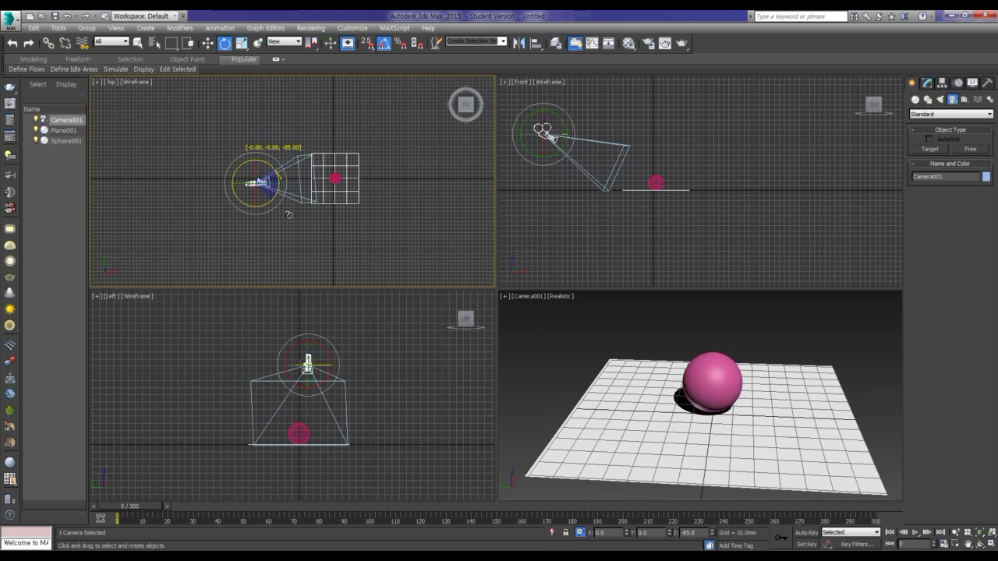
drag(288, 217, 290, 221)
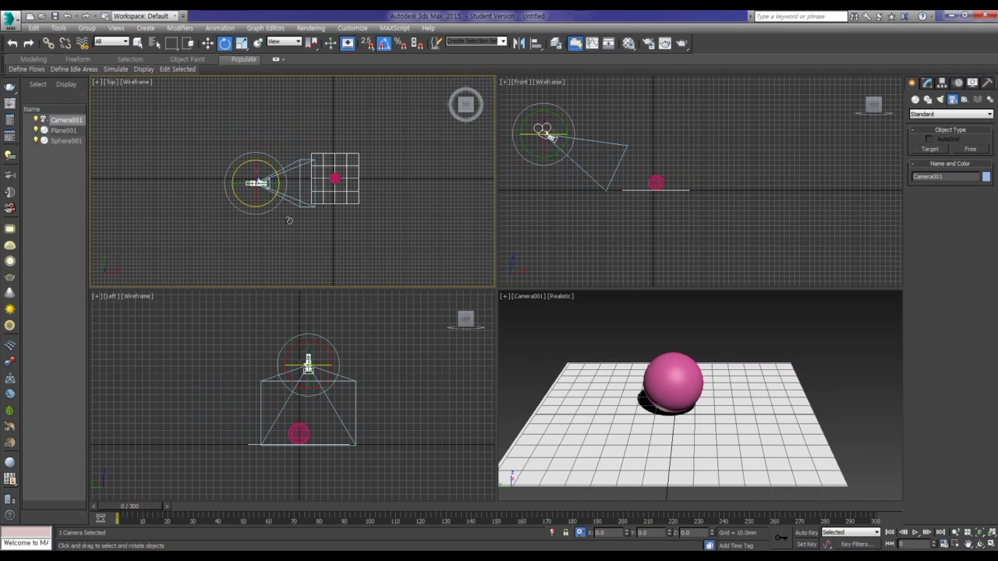
- Reposition Camera001 along X and Y in the Left and Front views, undoing unwanted moves
key(w)
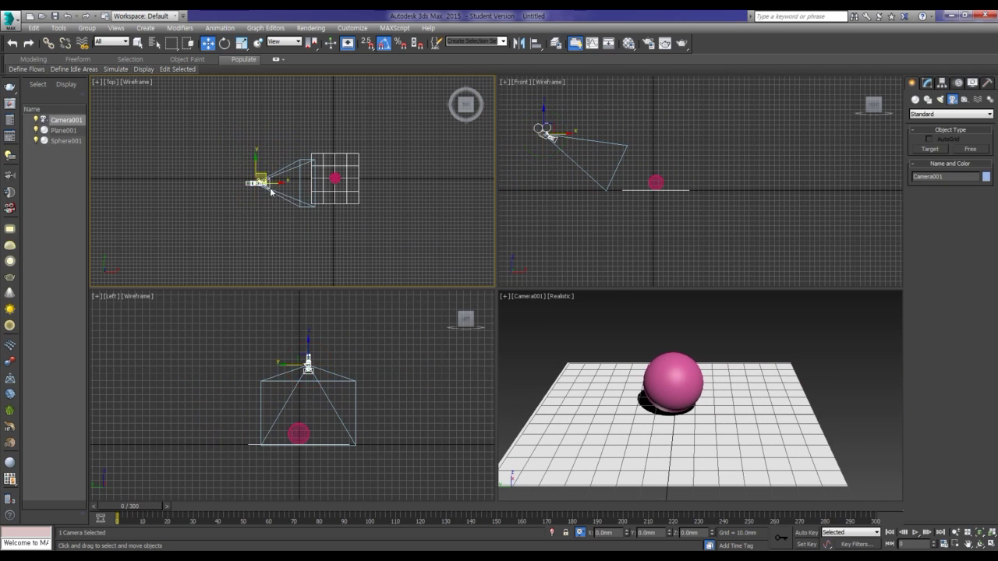
drag(275, 184, 277, 184)
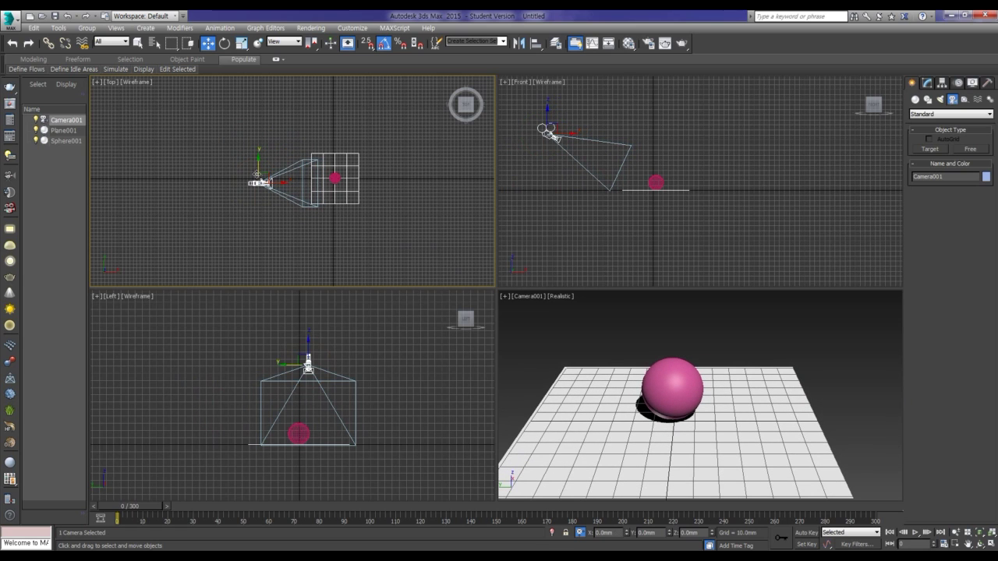
drag(258, 167, 259, 162)
key(ctrl+z)
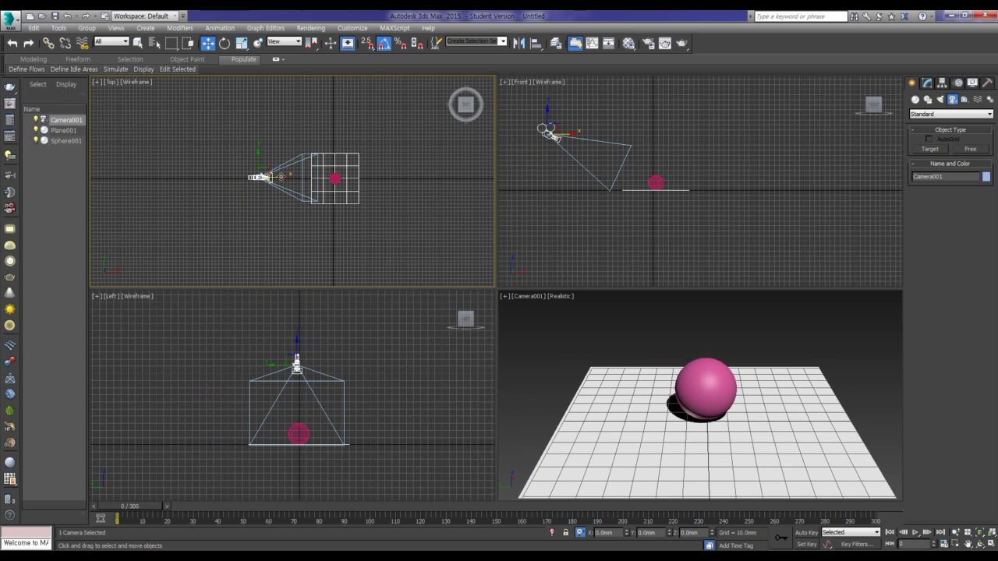
drag(271, 177, 262, 178)
key(ctrl+z)
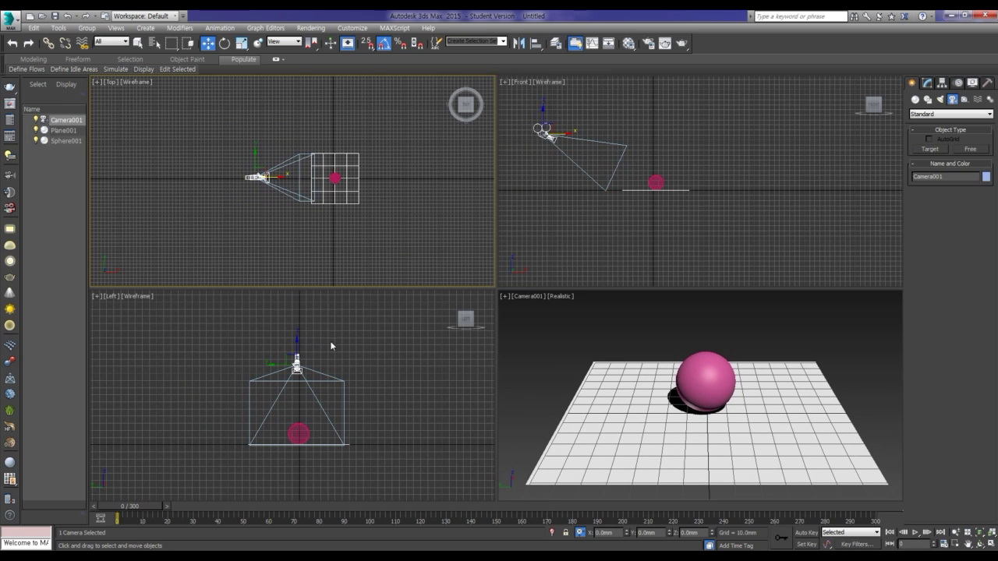
right_click(323, 363)
drag(297, 338, 298, 328)
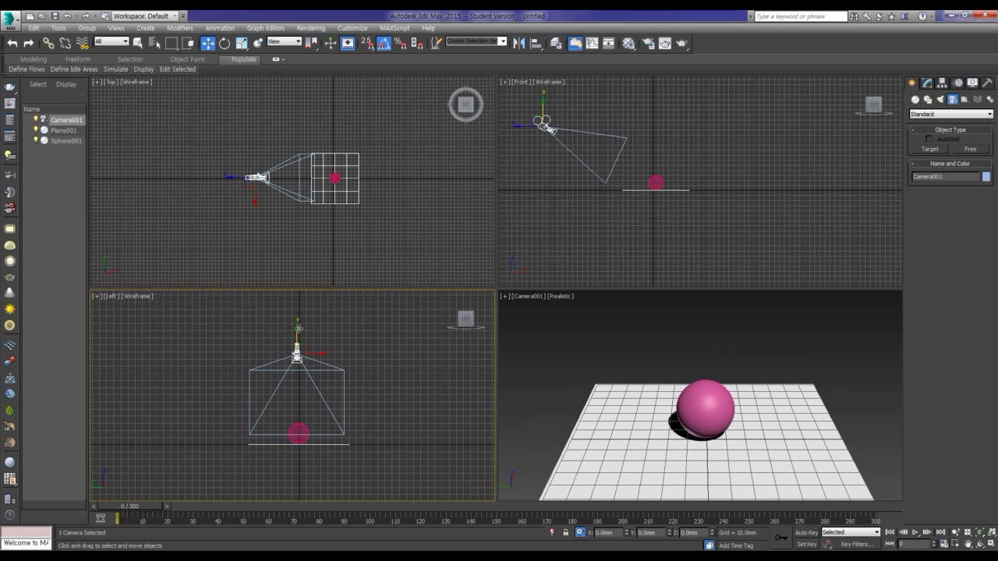
middle_drag(549, 127, 558, 173)
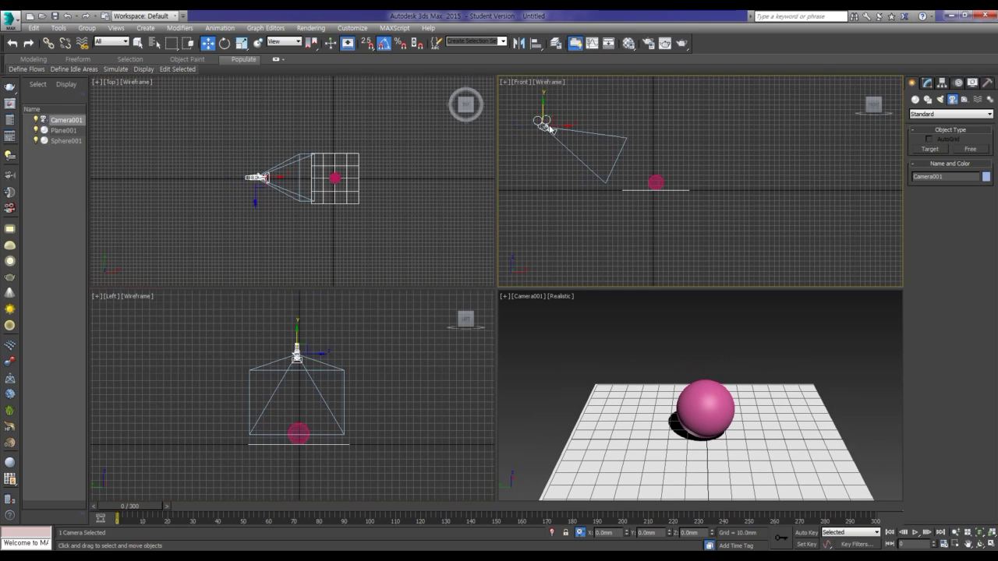
drag(556, 166, 530, 154)
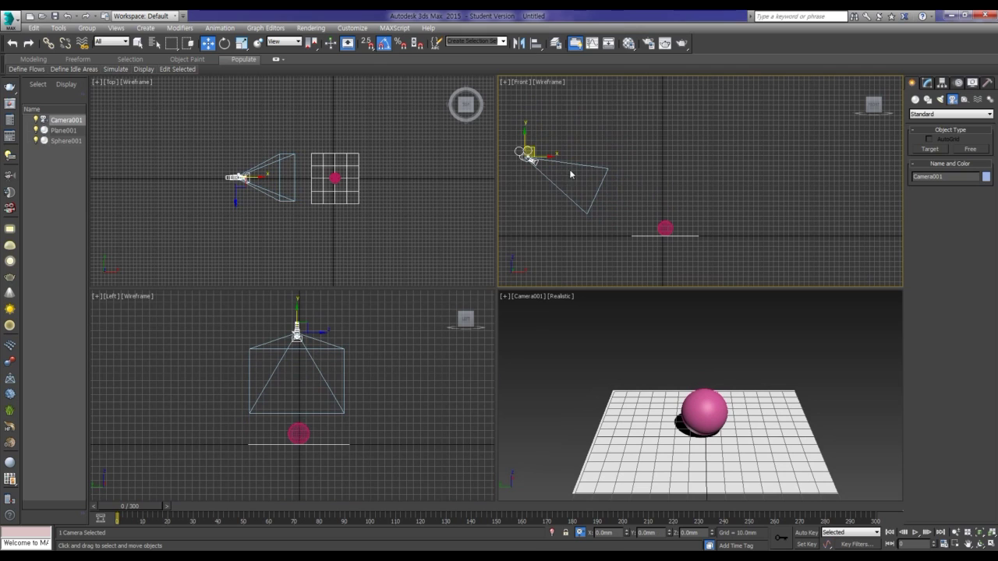
right_click(356, 223)
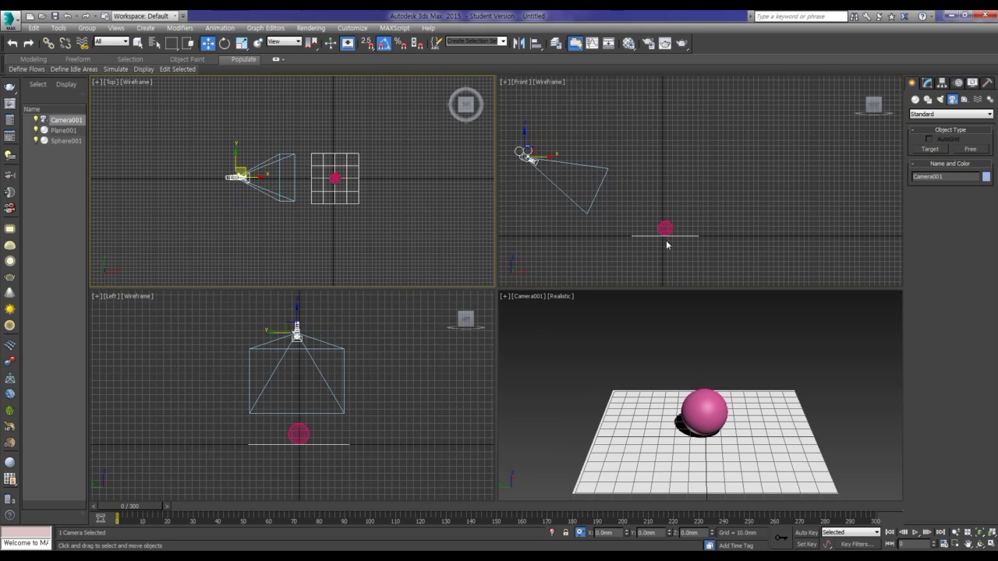
right_click(720, 328)
- Play the bounce animation, stop it at frame 41, and activate the Top view
click(915, 533)
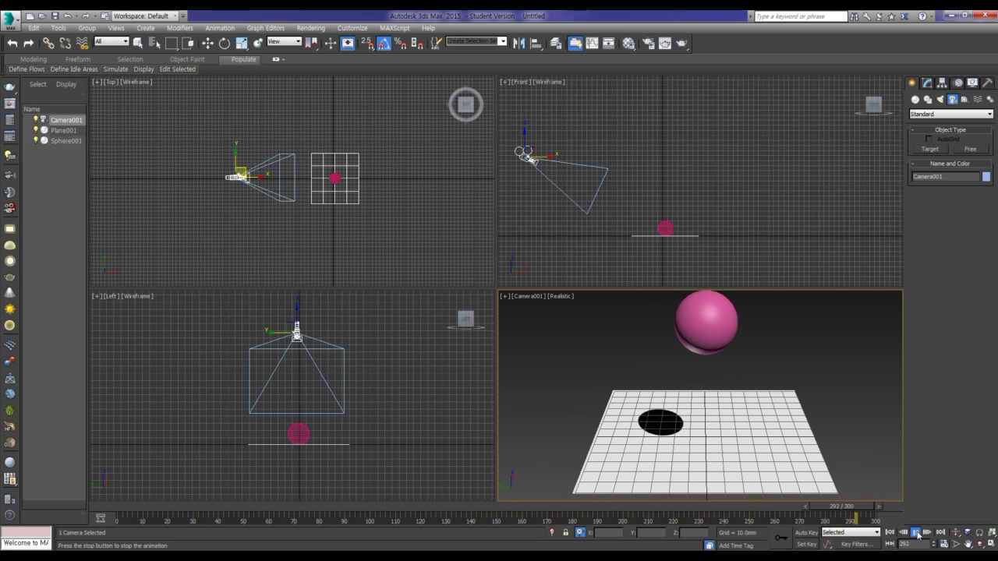
click(917, 533)
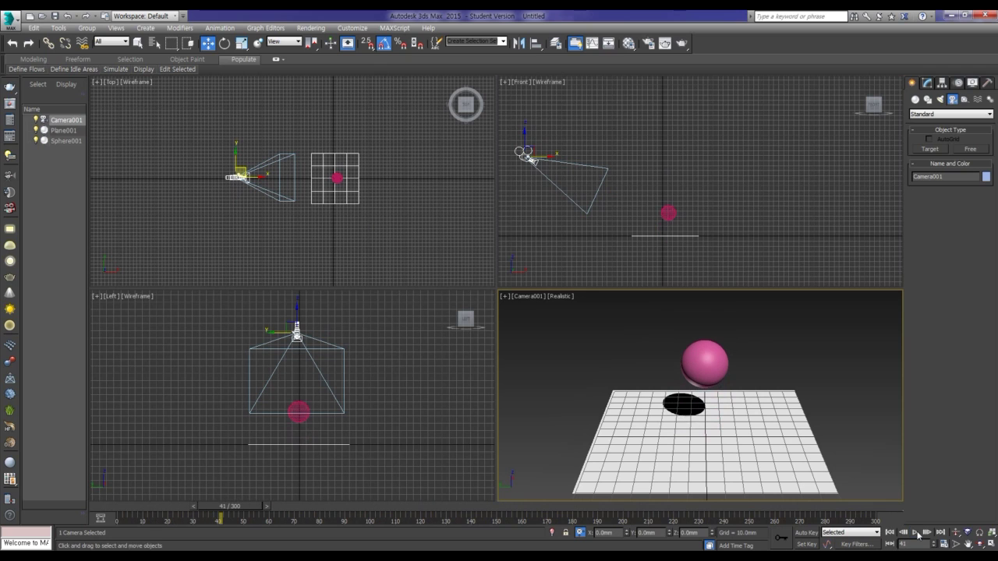
click(272, 187)
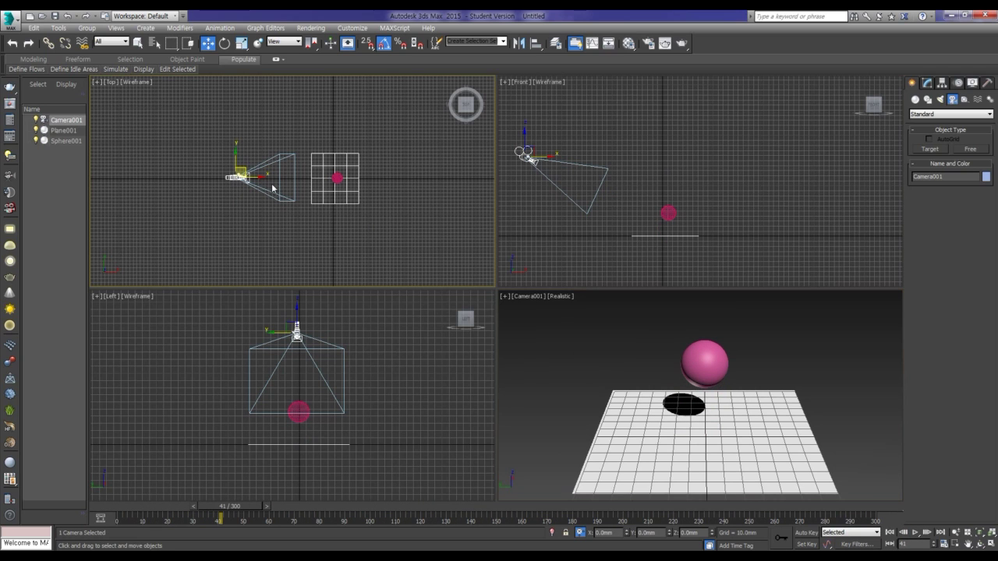
- Shift Camera001 in the Top view and turn it to aim at the sphere
drag(242, 174, 266, 218)
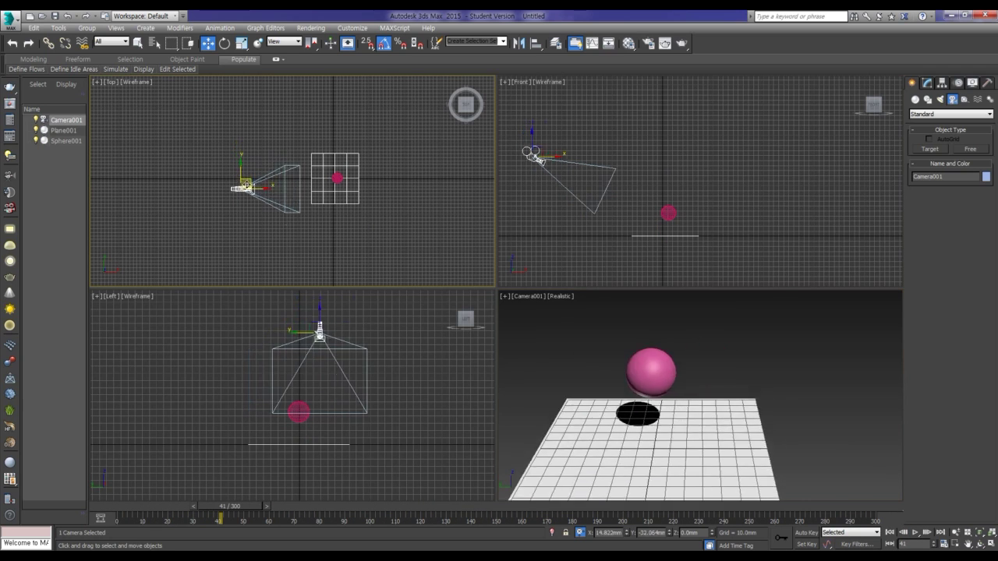
key(e)
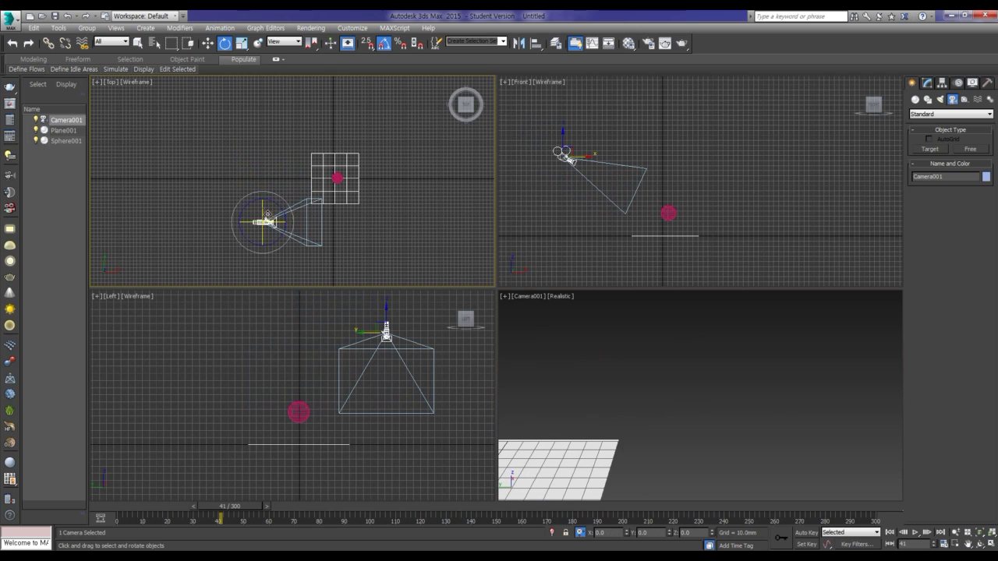
drag(279, 207, 270, 196)
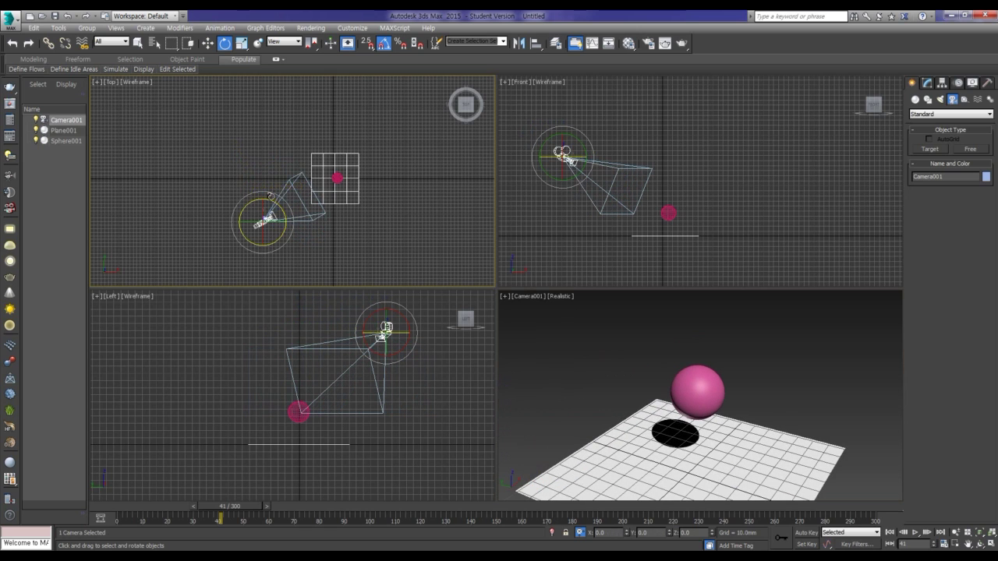
- Raise the camera up and left in the Front view, then shift it right in the Left view
click(568, 158)
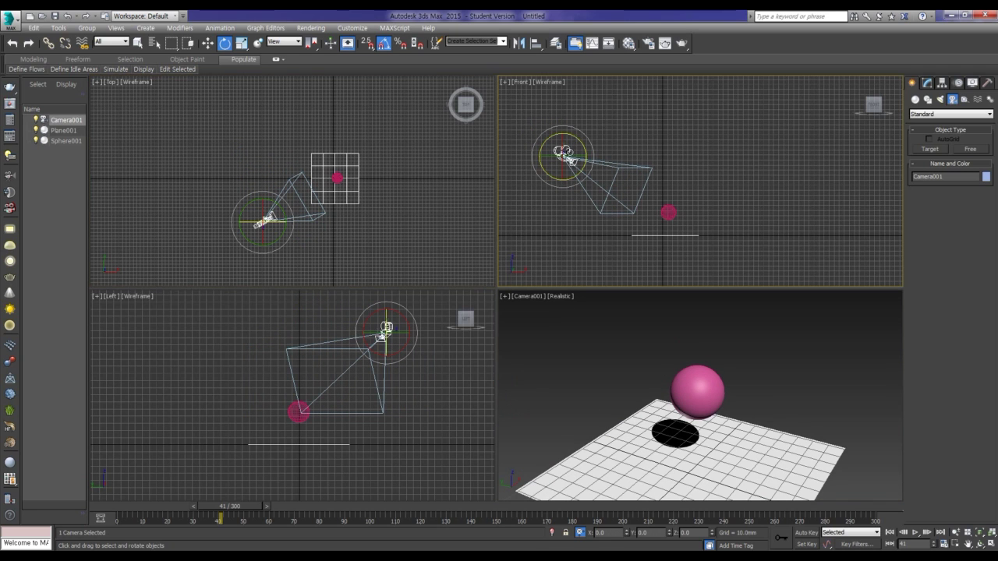
key(w)
mouse_move(566, 156)
mouse_down()
mouse_move(554, 146)
mouse_move(545, 163)
mouse_up()
drag(540, 154, 527, 136)
click(365, 348)
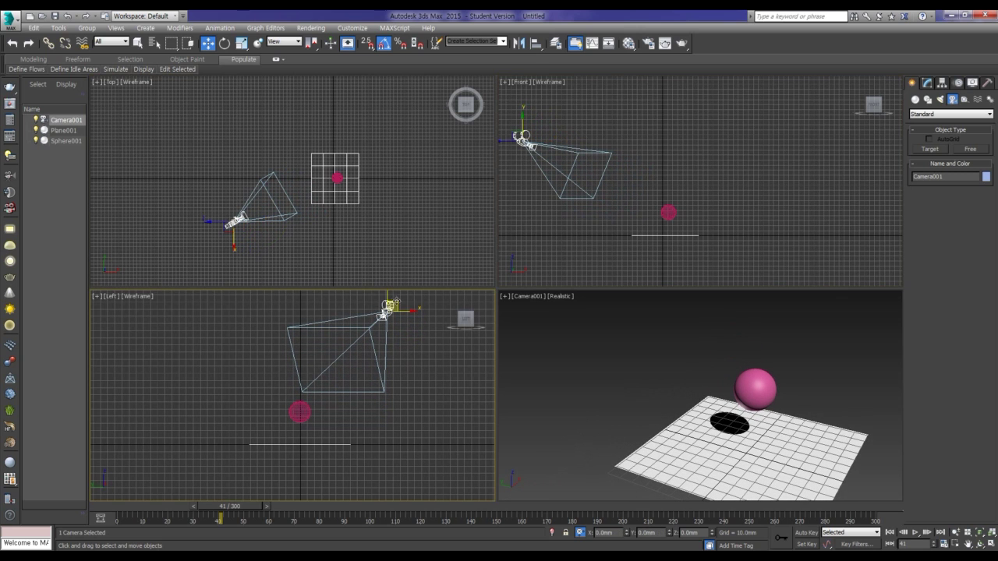
drag(392, 304, 422, 304)
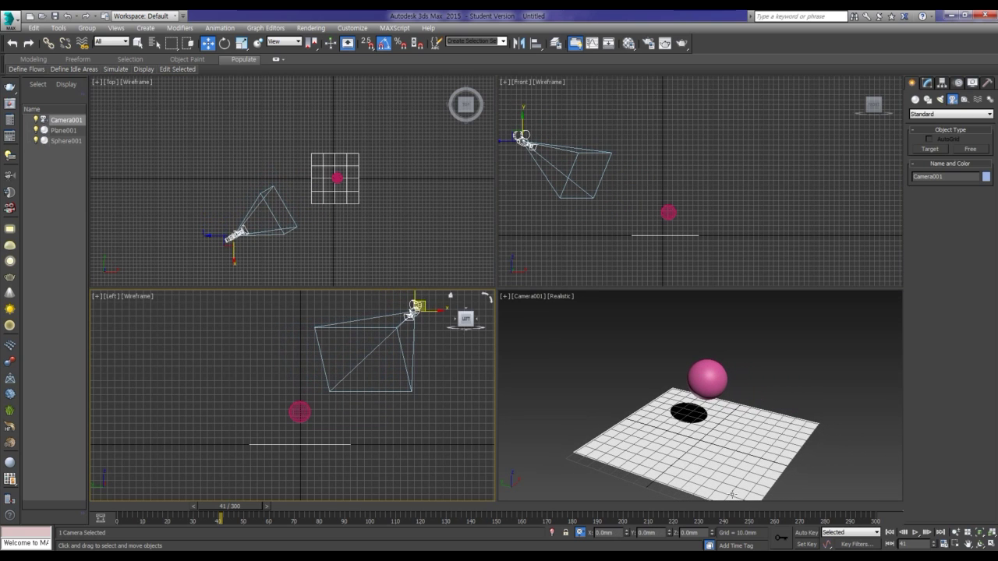
click(890, 532)
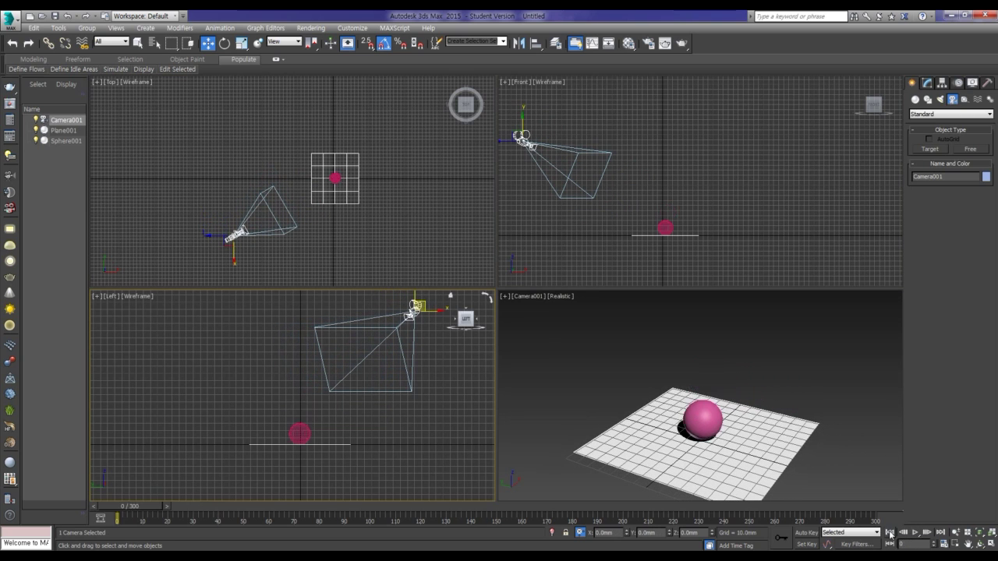
click(914, 533)
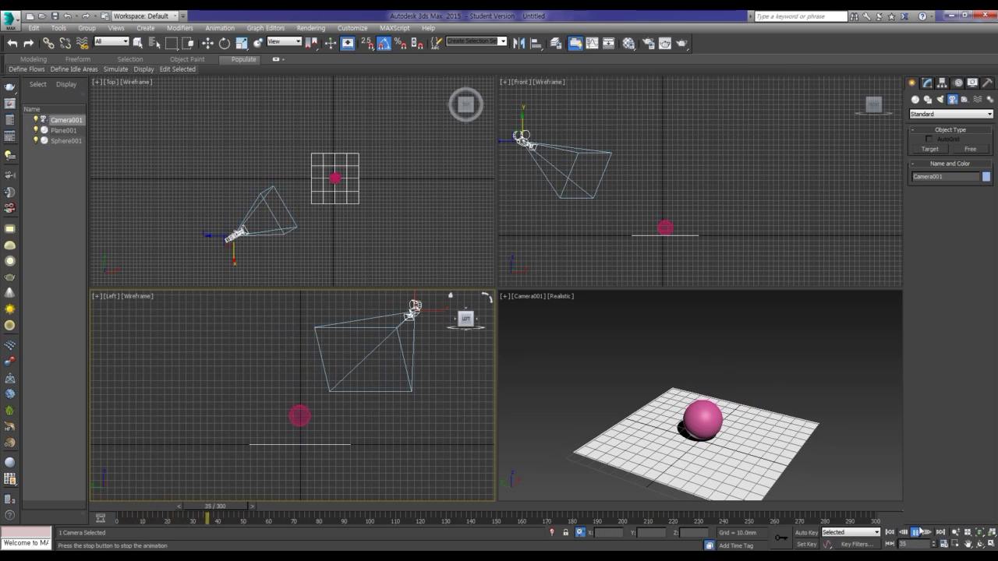
right_click(746, 454)
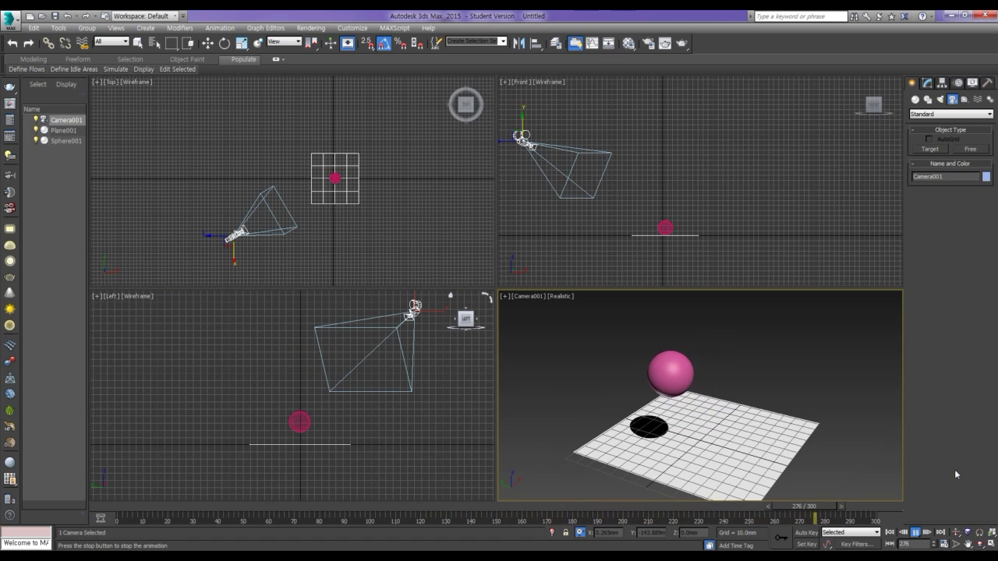
click(915, 532)
click(890, 534)
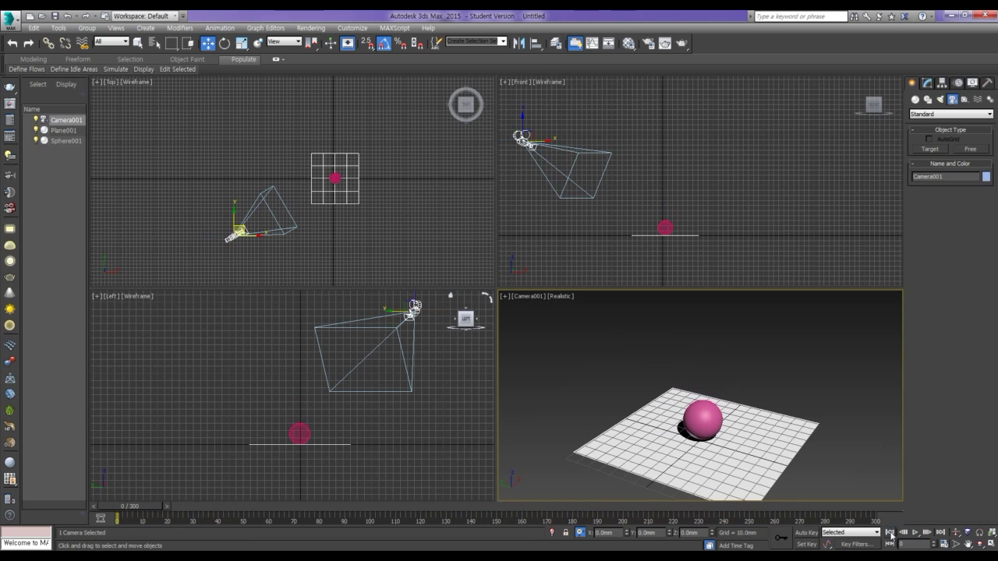
- In Render Setup, render frames 0–300 at NTSC DV (video) size, 720×480
click(648, 44)
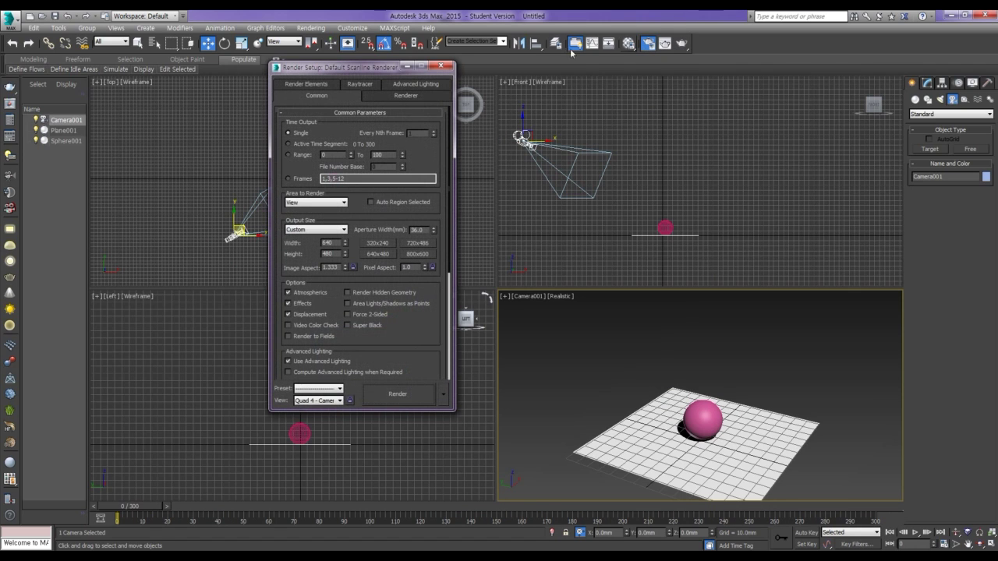
drag(352, 72, 385, 82)
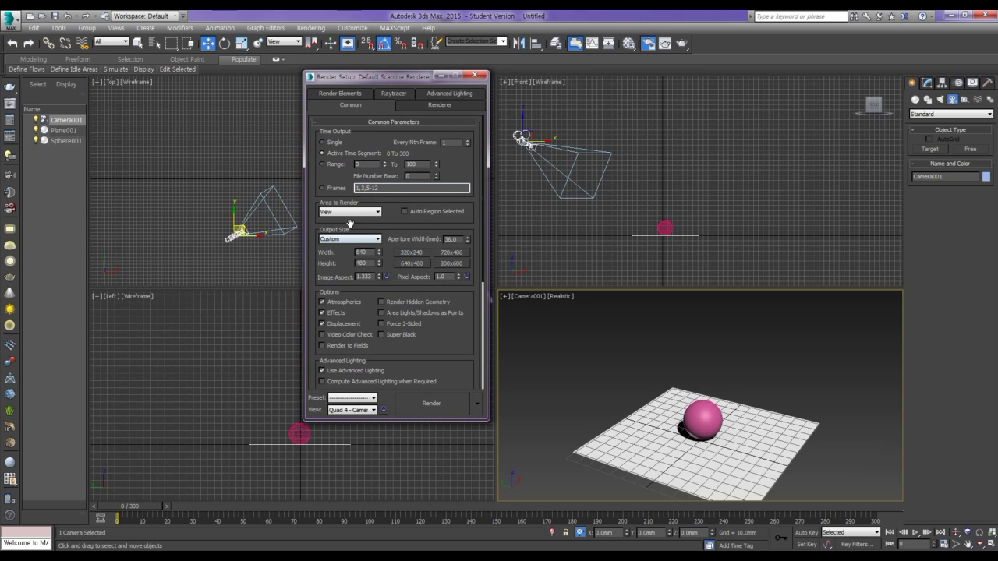
scroll(439, 349, down, 1)
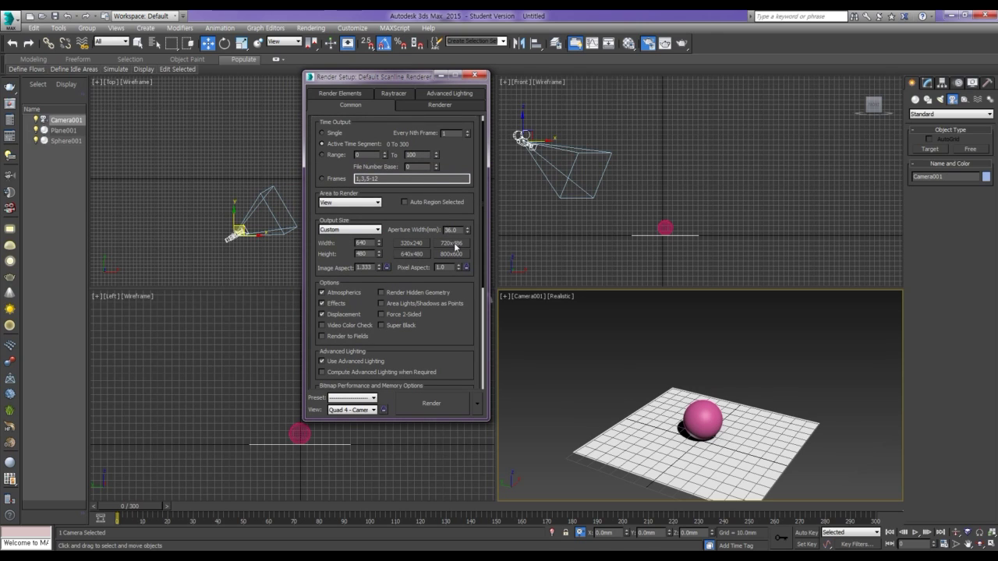
click(413, 254)
click(379, 230)
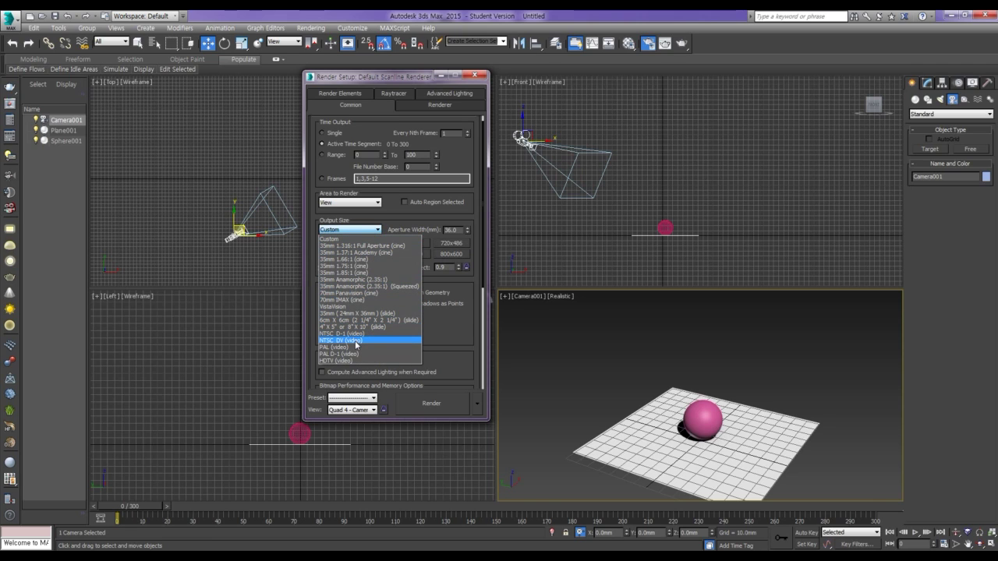
click(356, 345)
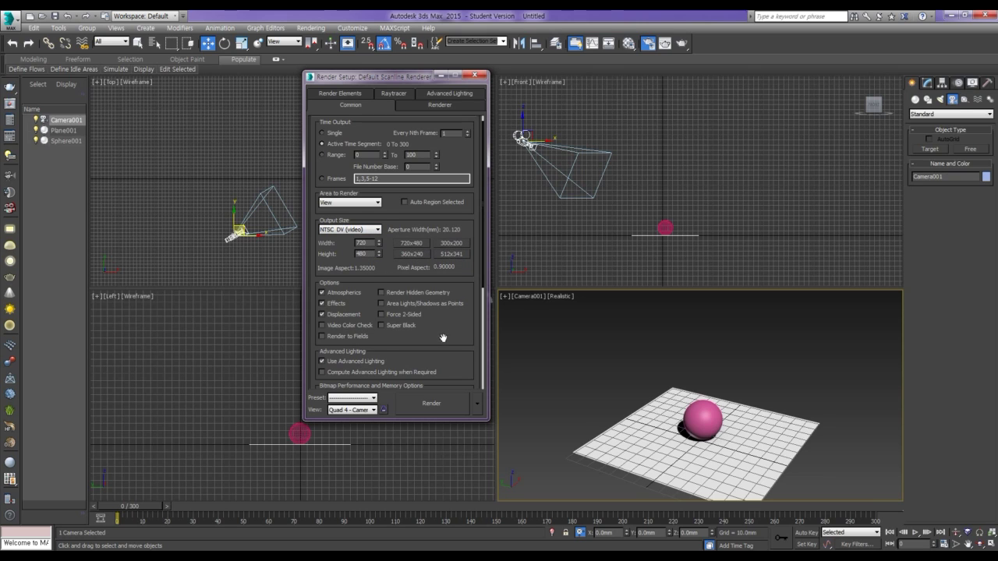
drag(443, 338, 436, 192)
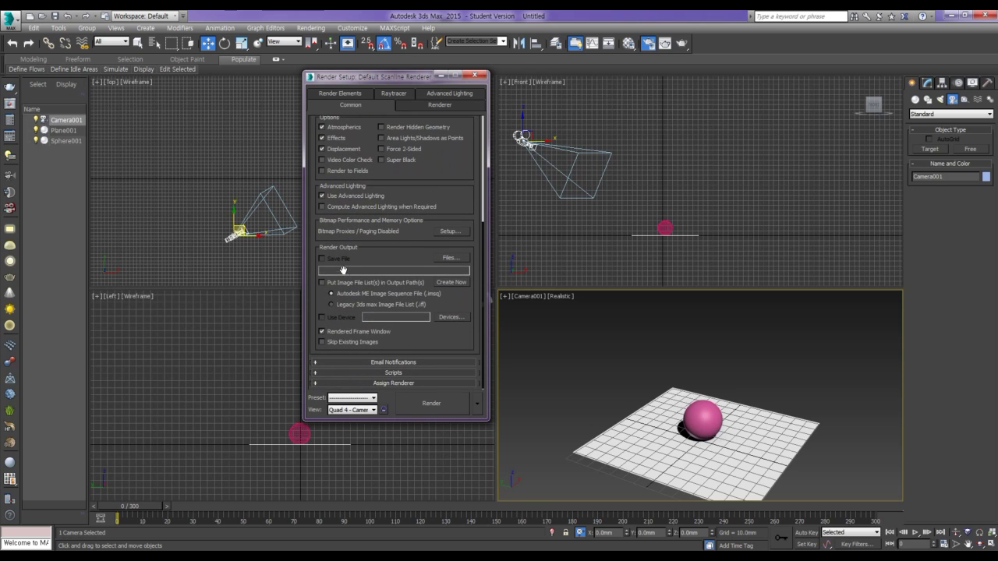
- Set the render output to '공-3d 애니메이션_1' as an AVI file on the Desktop
click(449, 259)
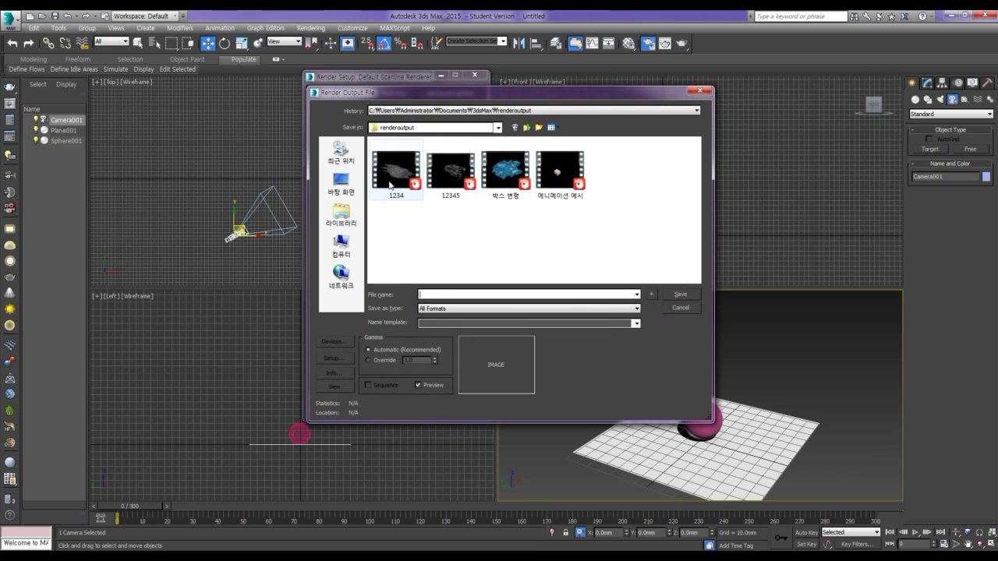
click(345, 189)
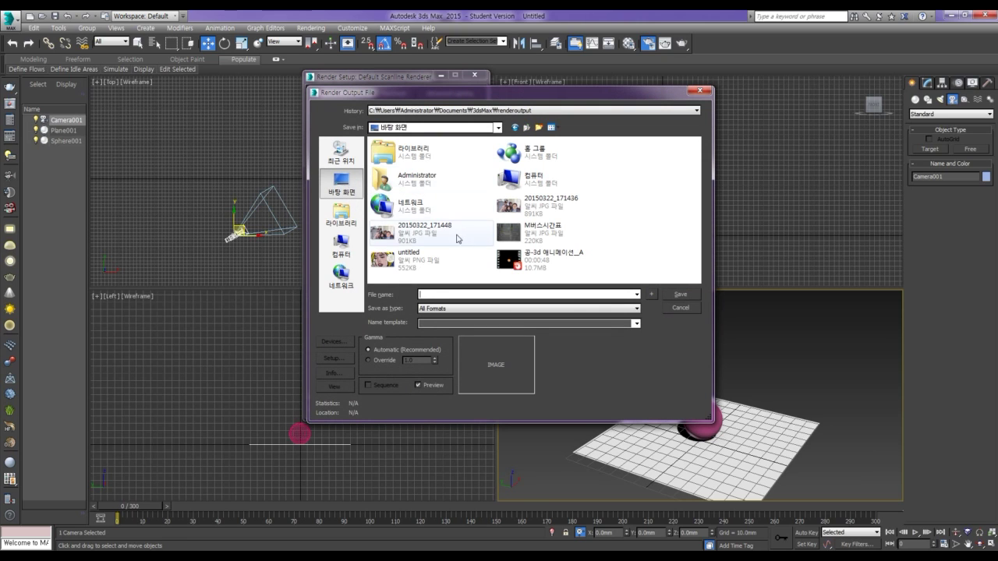
click(437, 295)
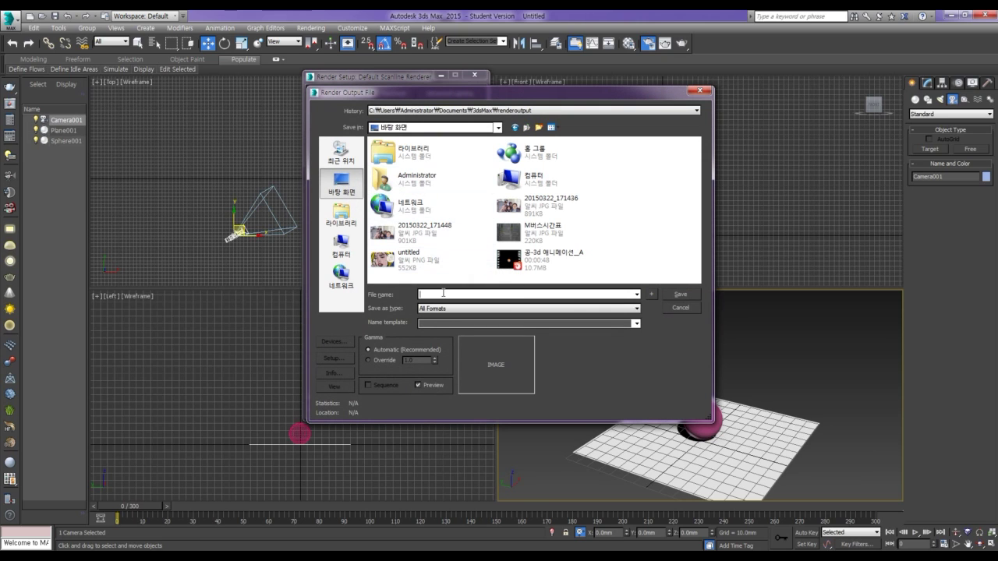
click(536, 261)
drag(421, 294, 480, 294)
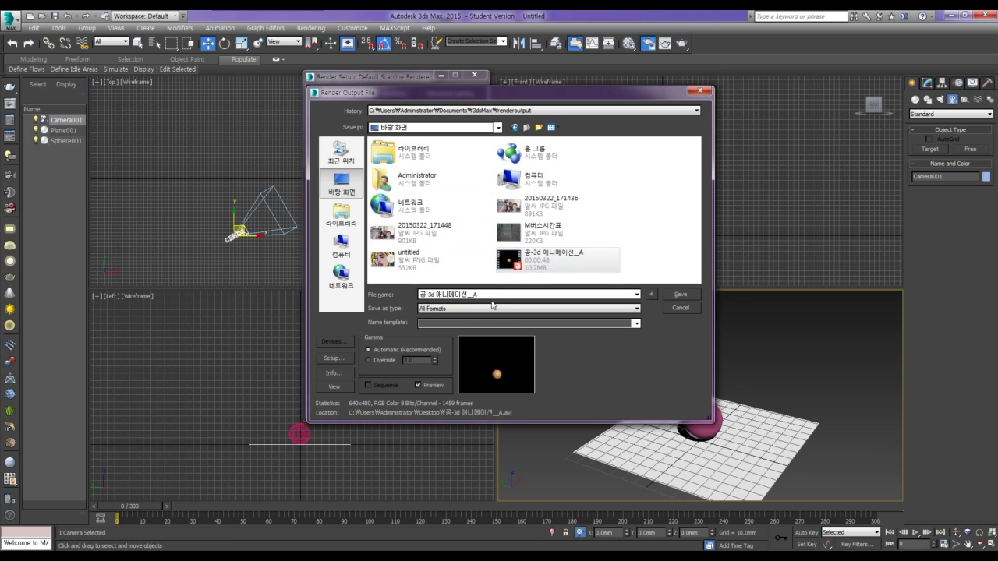
key(BackSpace)
text(1)
click(482, 310)
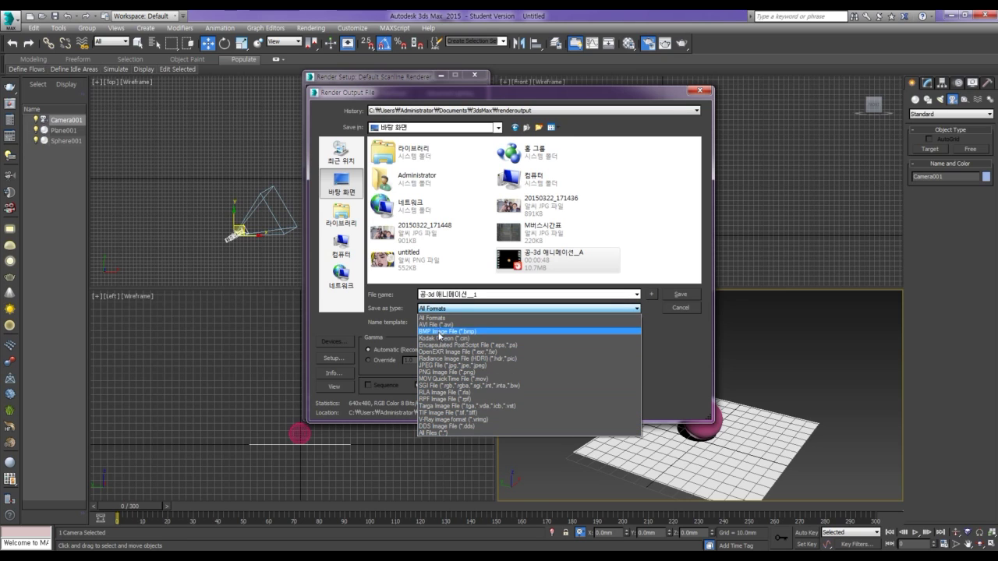
click(616, 324)
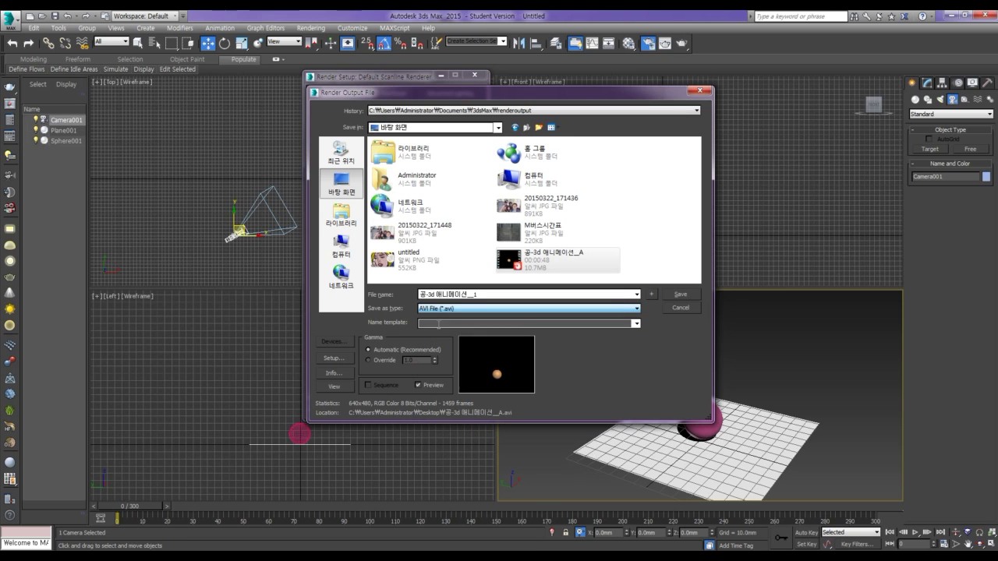
click(685, 296)
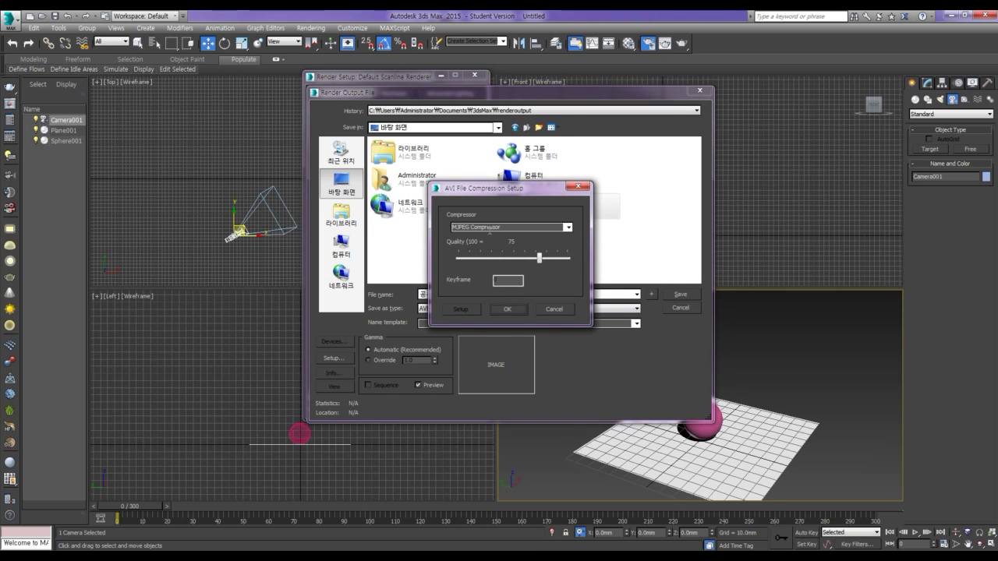
- Choose DV Video Encoder as the AVI compressor
click(569, 228)
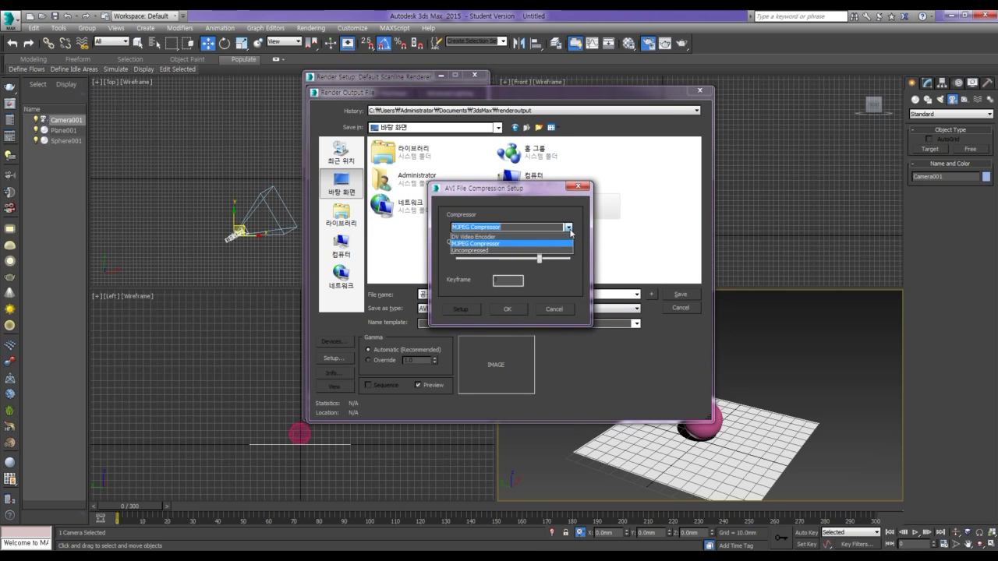
click(475, 237)
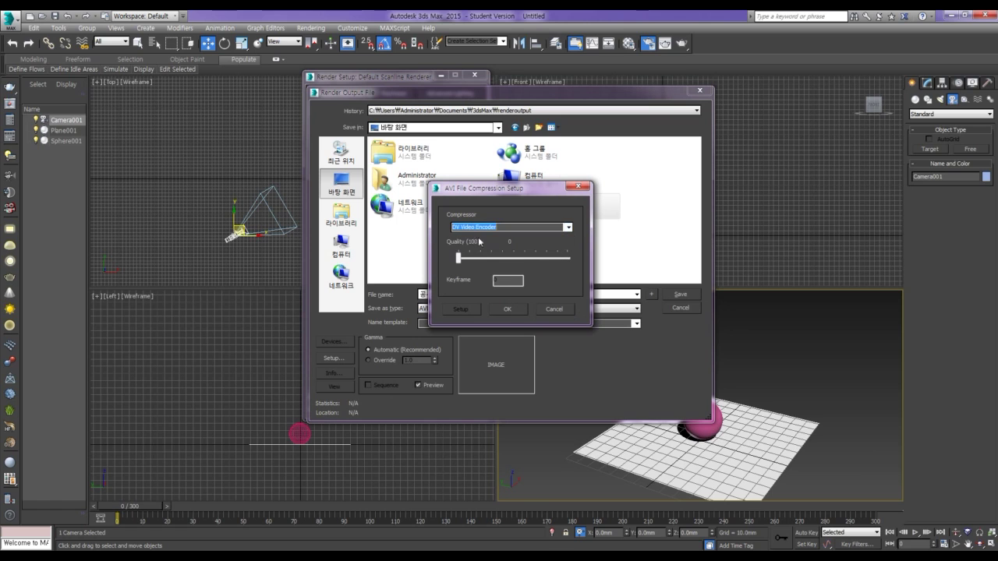
click(510, 309)
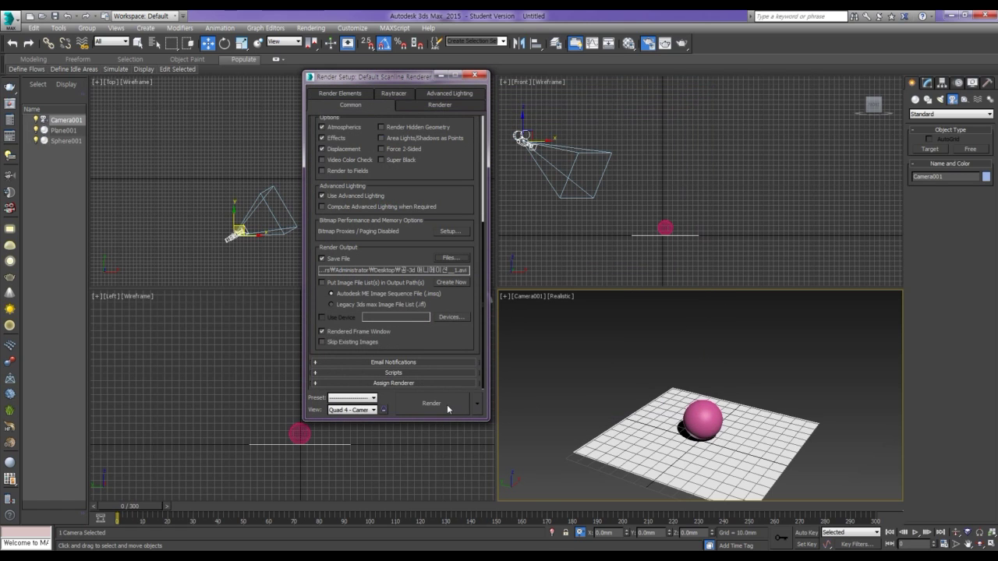
- Render the Camera001 animation to the AVI file
click(446, 407)
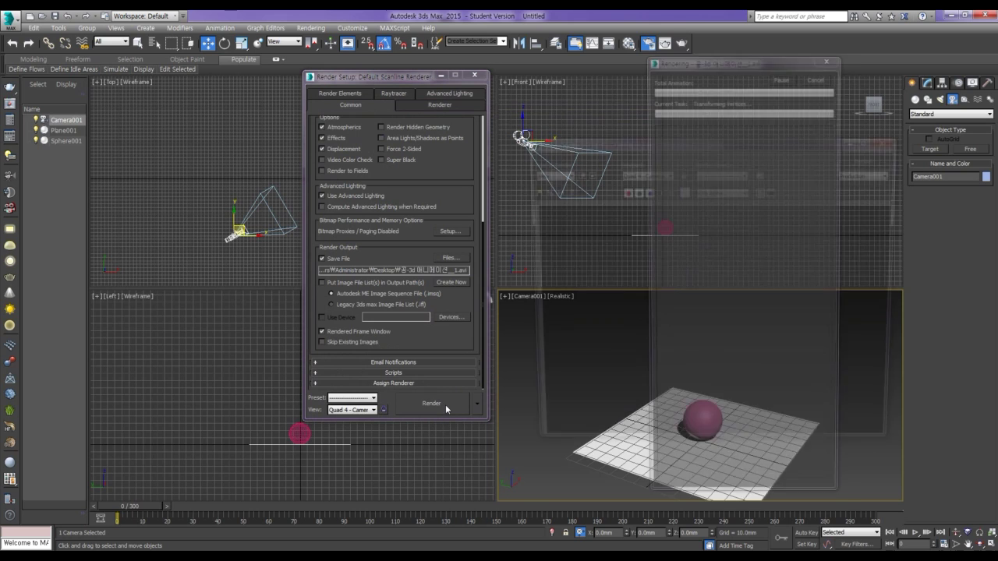